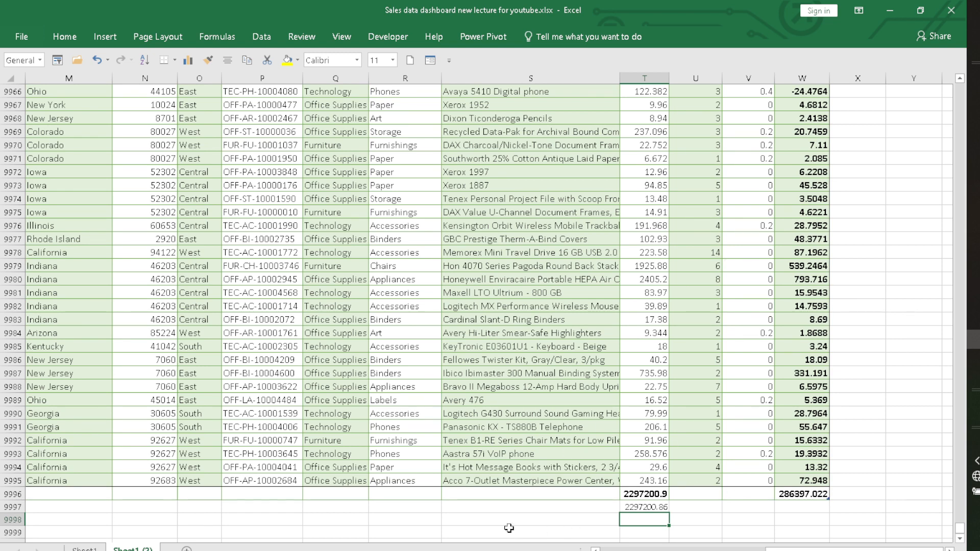
# - Examine the summary functions offered in the table's total row for the Postal Code and Product ID columns
pyautogui.click(6, 494)
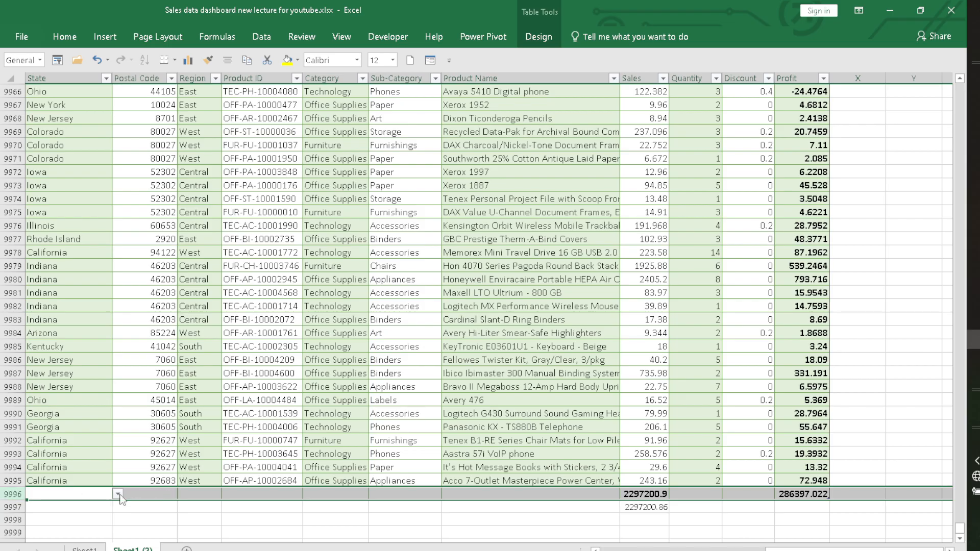
pyautogui.click(169, 494)
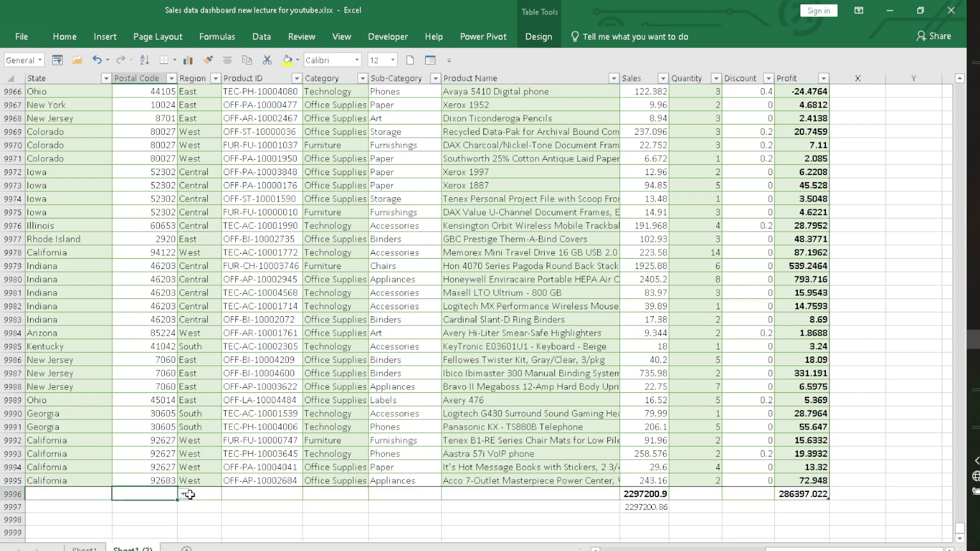
pyautogui.click(182, 494)
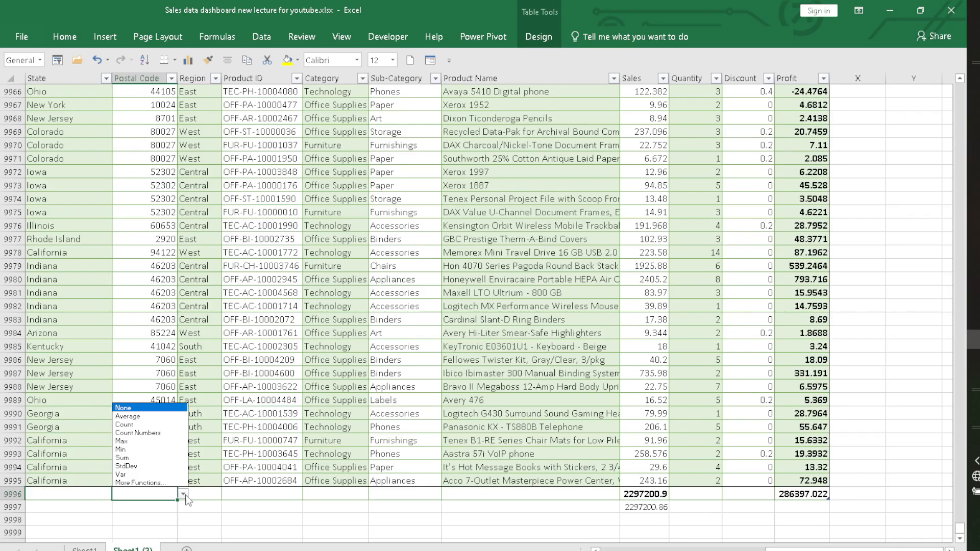
pyautogui.click(184, 494)
pyautogui.click(214, 493)
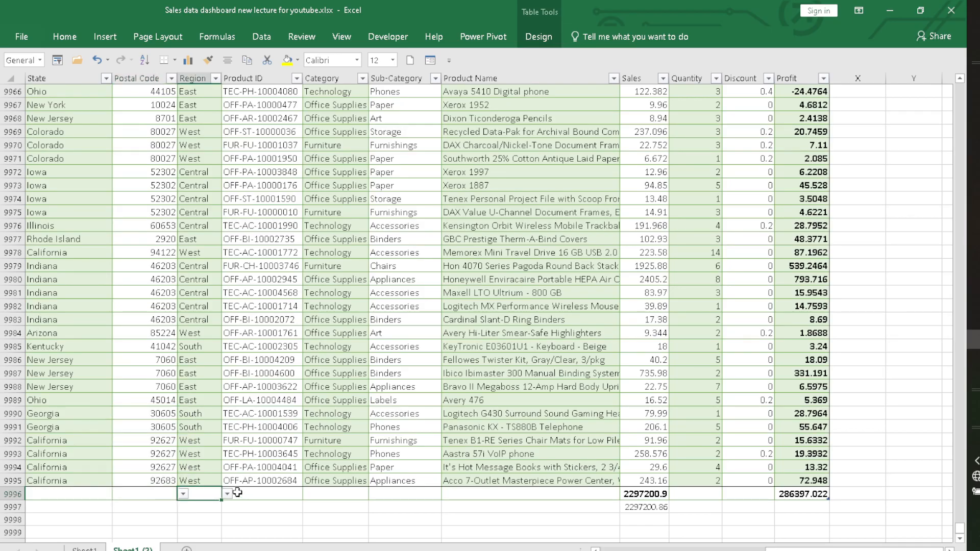
pyautogui.click(260, 493)
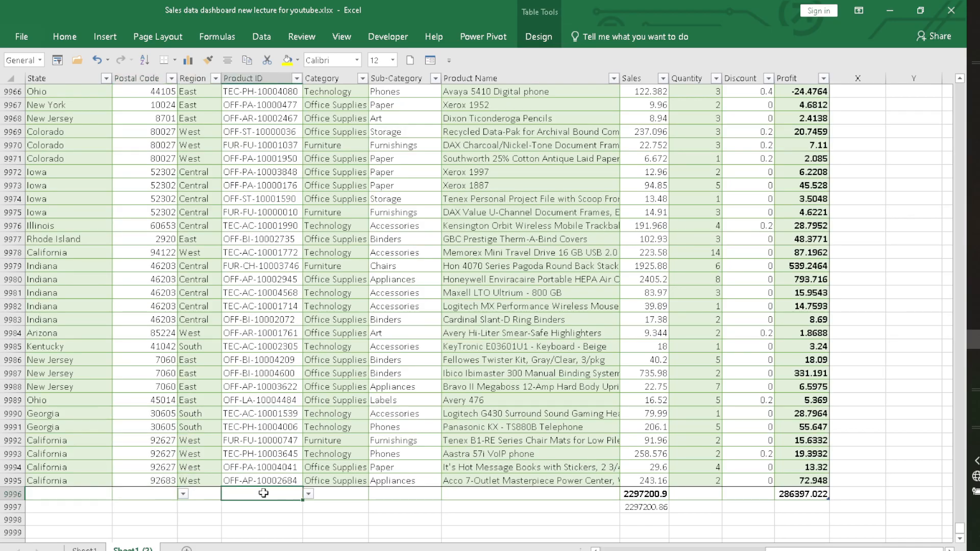
pyautogui.click(344, 496)
pyautogui.click(292, 497)
pyautogui.click(309, 494)
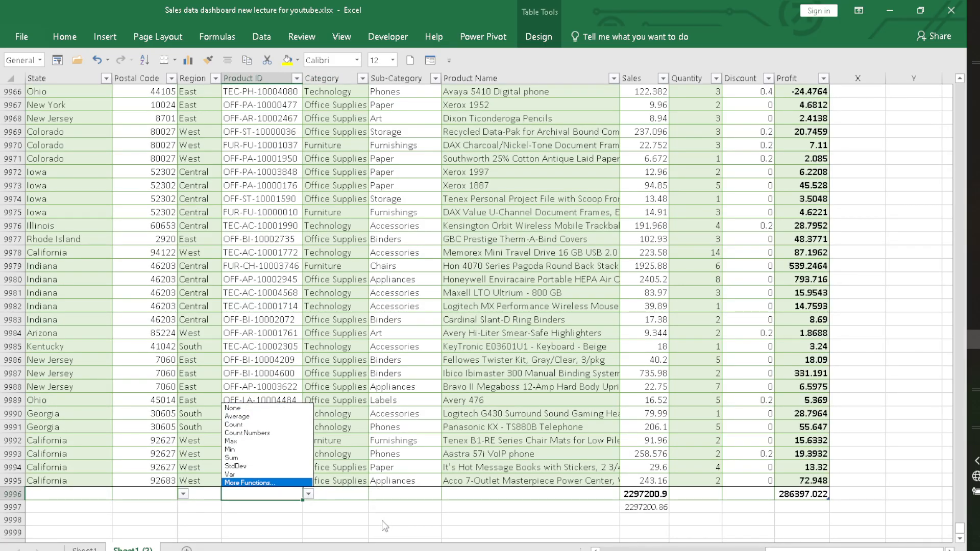
pyautogui.press('Escape')
pyautogui.click(529, 493)
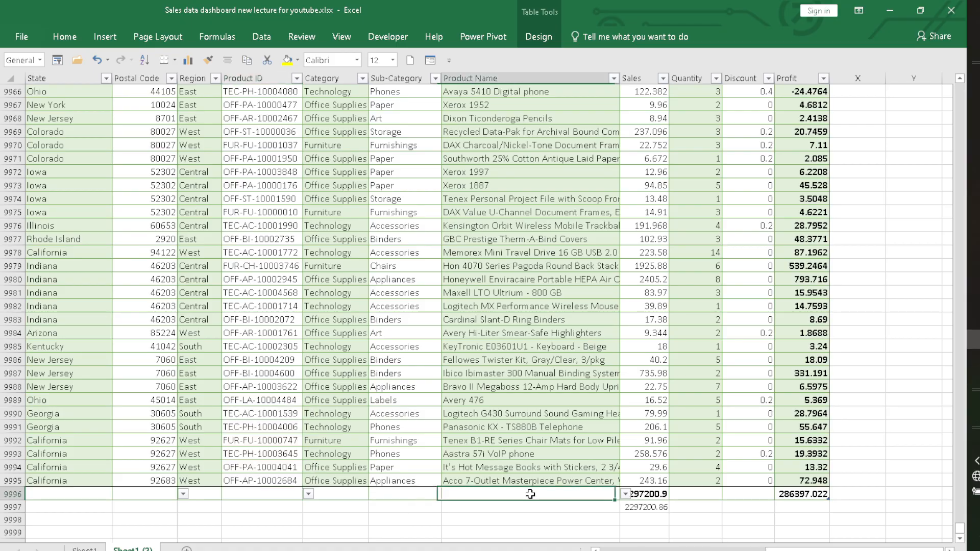
# - Cycle the Sales column's total-row function through Sum, Average and Count
pyautogui.click(661, 493)
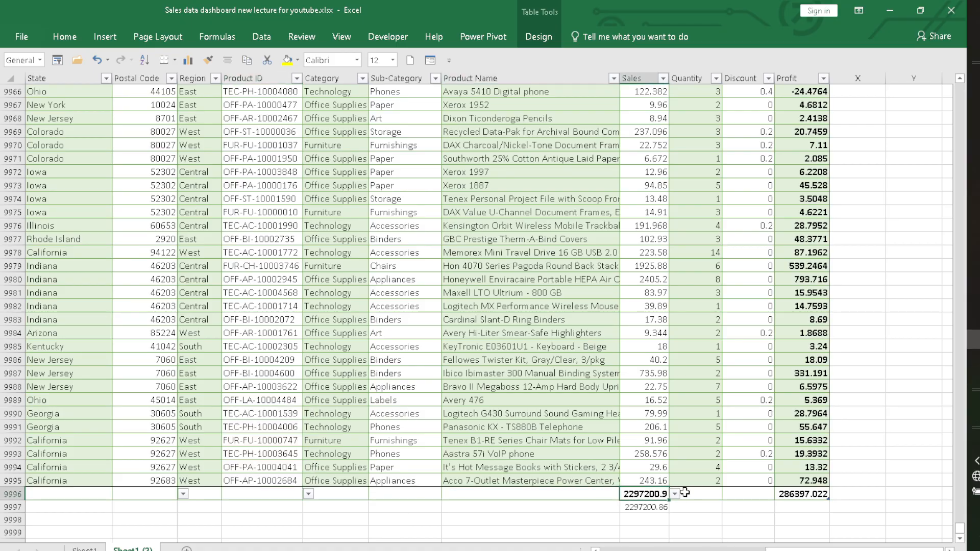
pyautogui.click(674, 494)
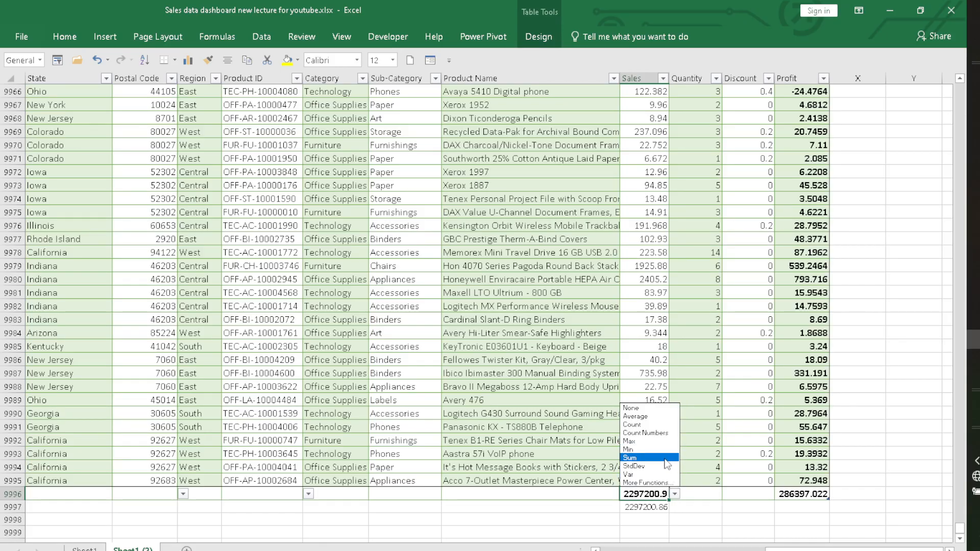
pyautogui.click(665, 458)
pyautogui.click(675, 494)
pyautogui.click(661, 416)
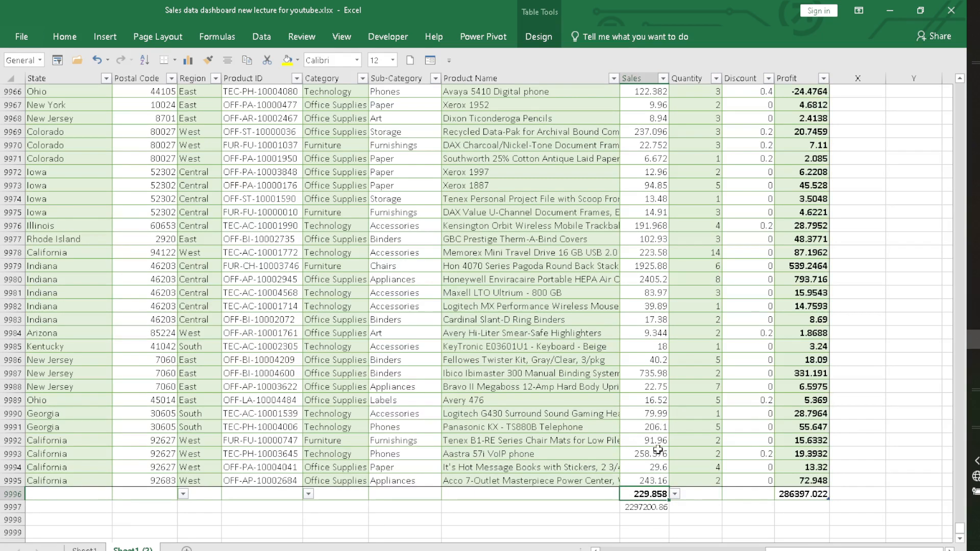
pyautogui.click(675, 494)
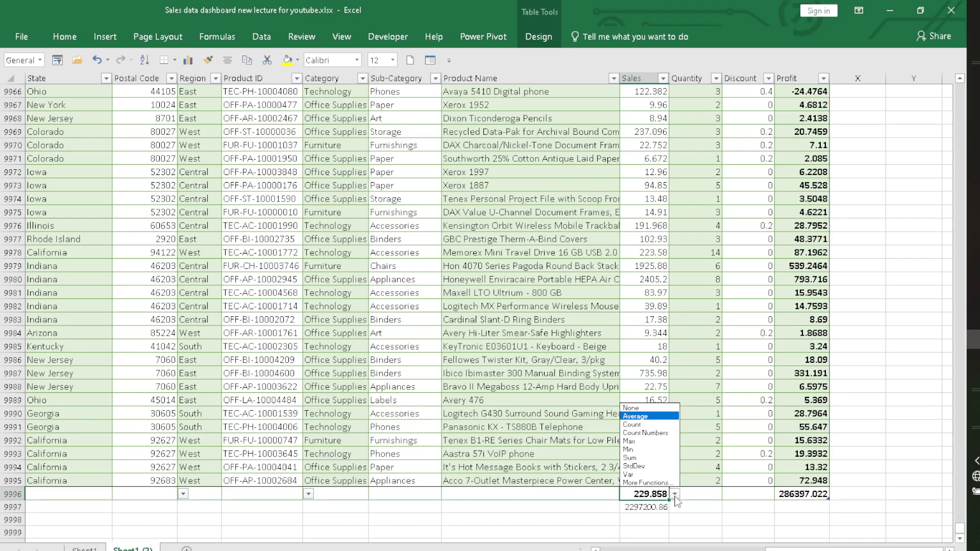
pyautogui.click(656, 426)
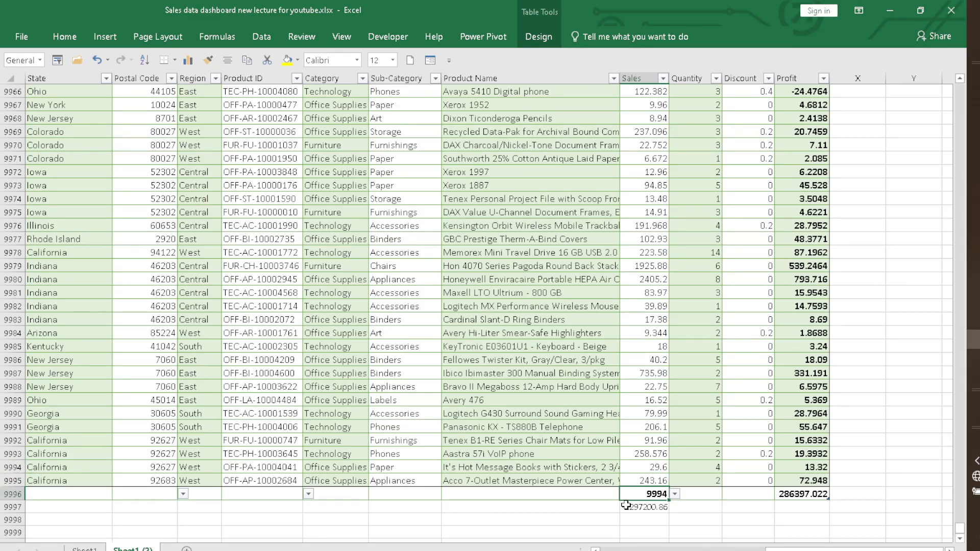
# - Switch the Sales column's total-row function to Max and to Min
pyautogui.click(676, 494)
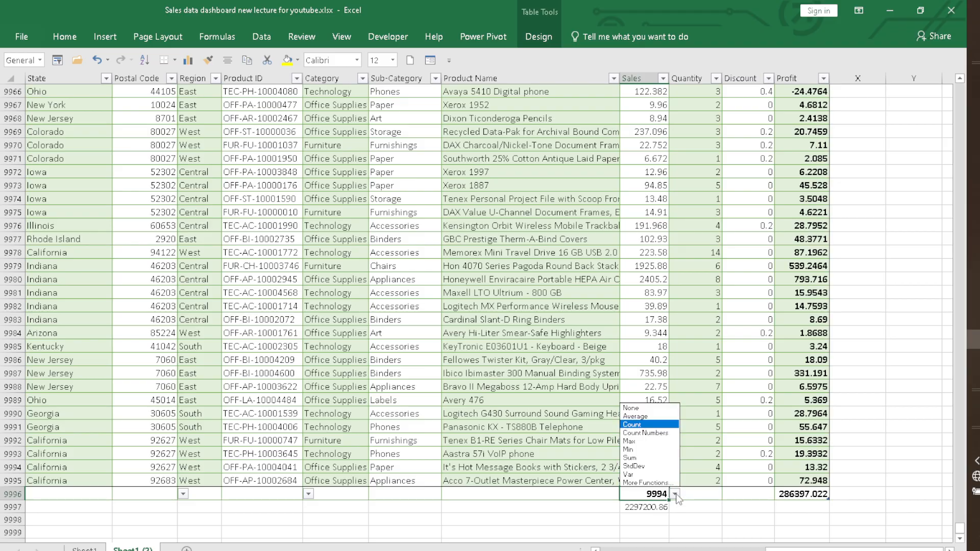
pyautogui.click(665, 441)
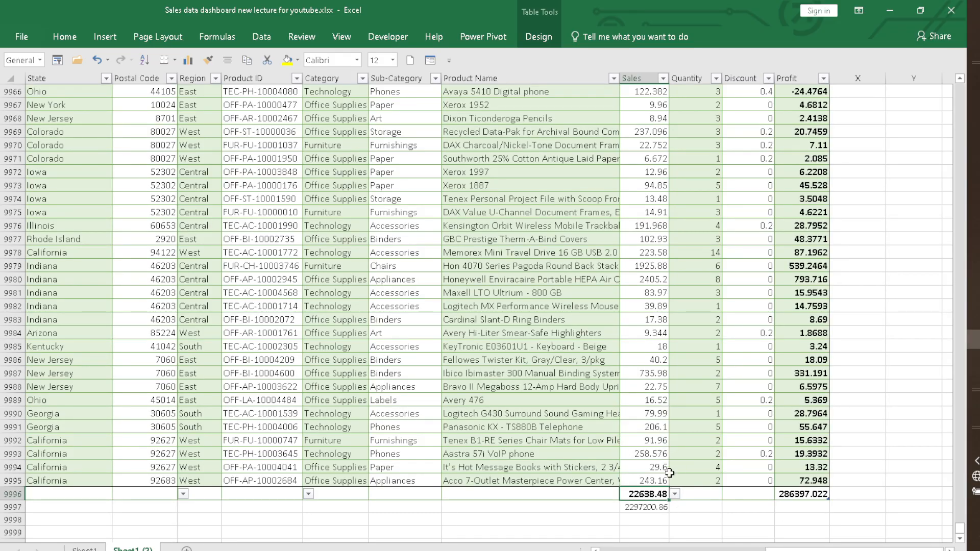
pyautogui.click(675, 494)
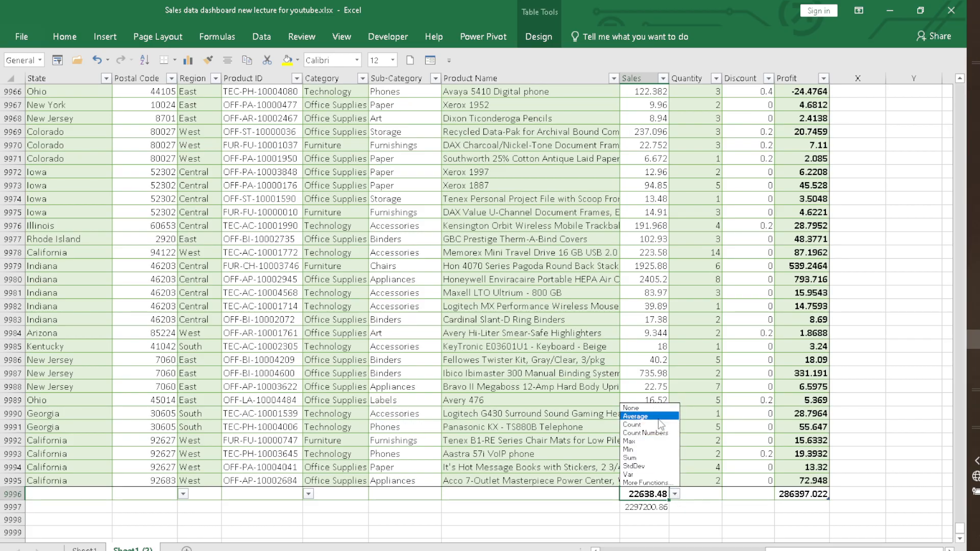
pyautogui.click(659, 450)
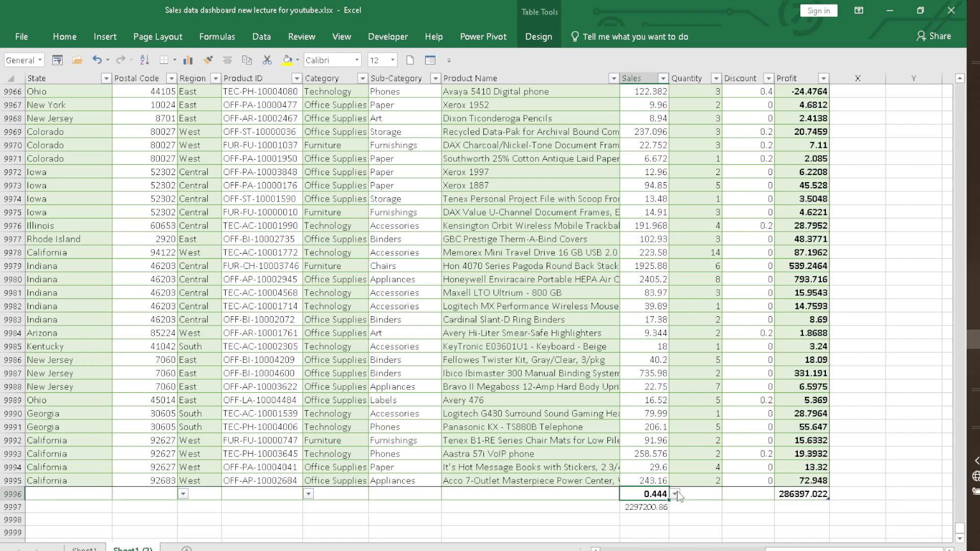
# - Enter =SUM(Table2[Sales]) in cell T9998 to add up the whole Sales column
pyautogui.click(646, 507)
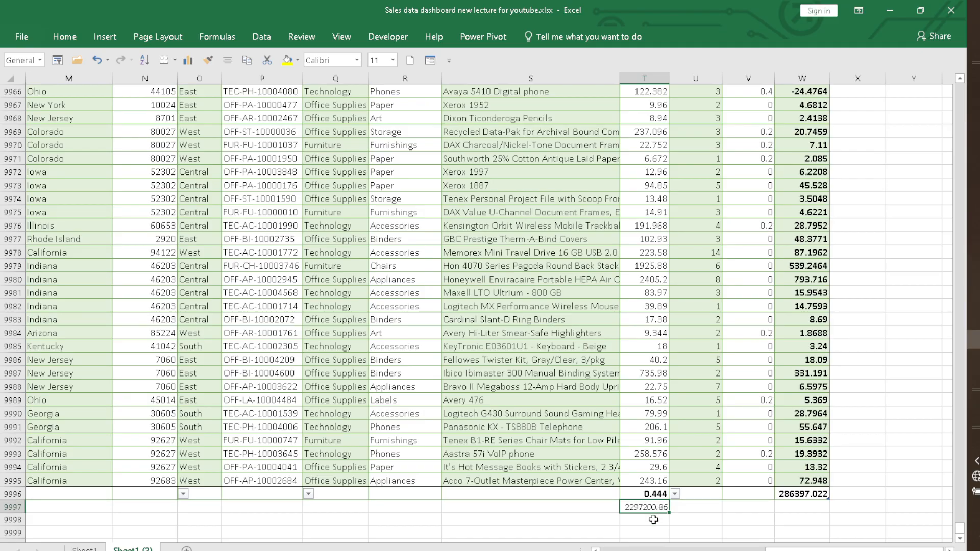
pyautogui.click(653, 519)
pyautogui.write('=')
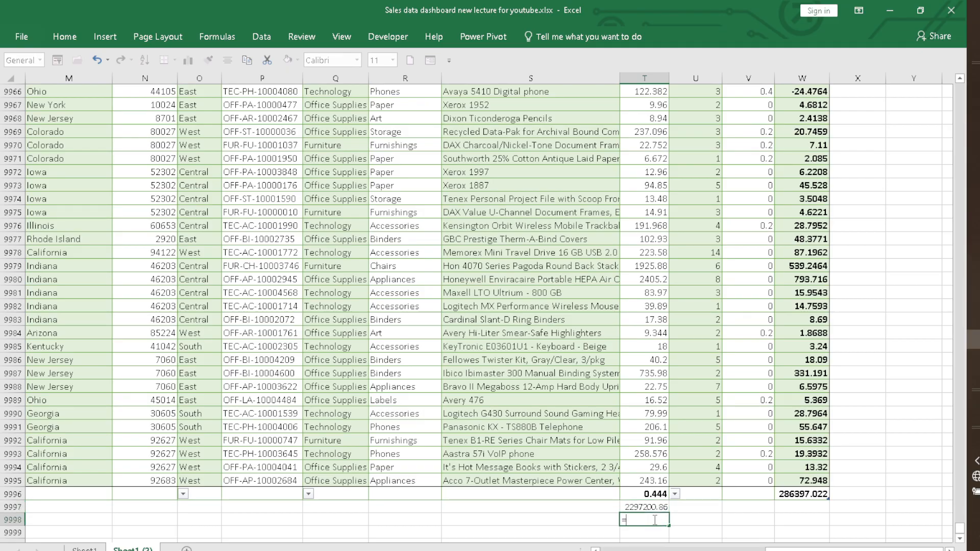
pyautogui.write('sum')
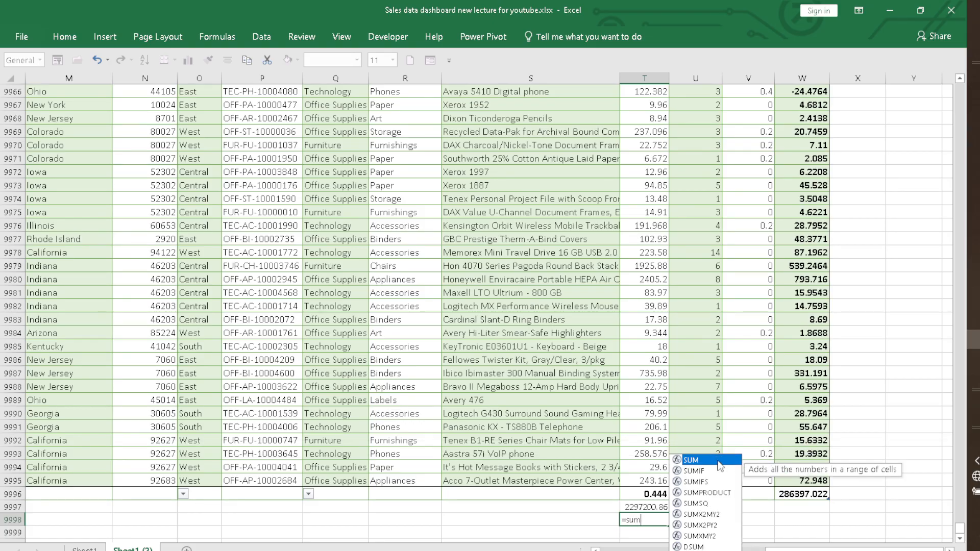
pyautogui.doubleClick(718, 460)
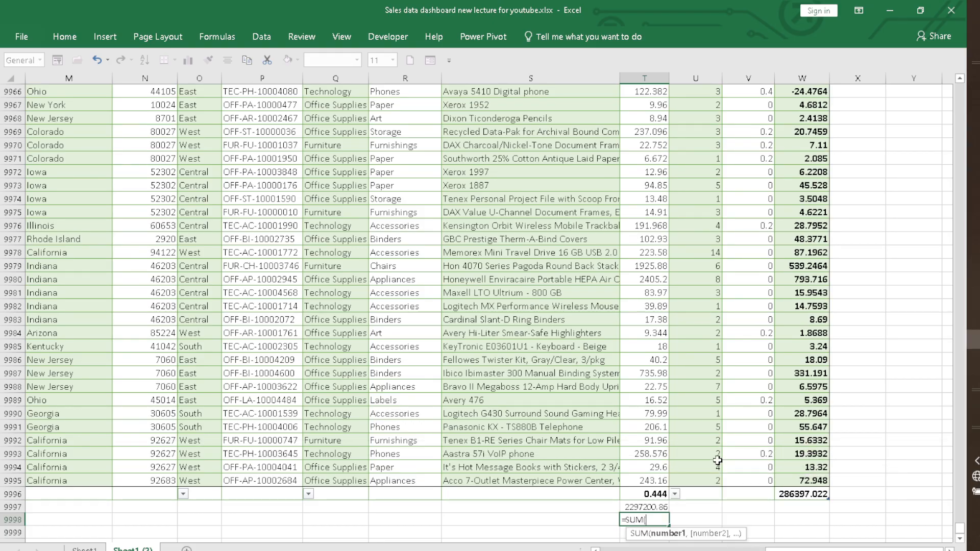
pyautogui.click(646, 482)
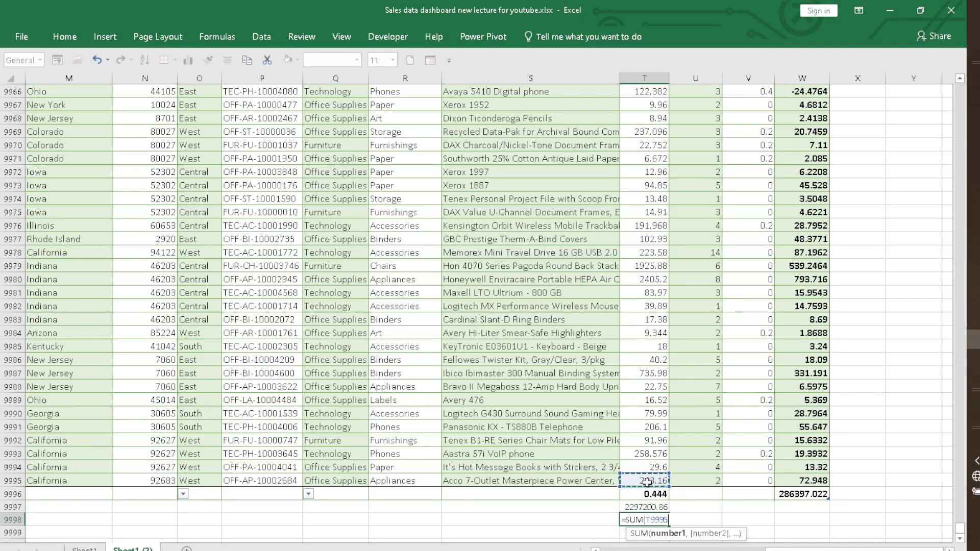
pyautogui.hotkey('ctrl', 'shift', 'Up')
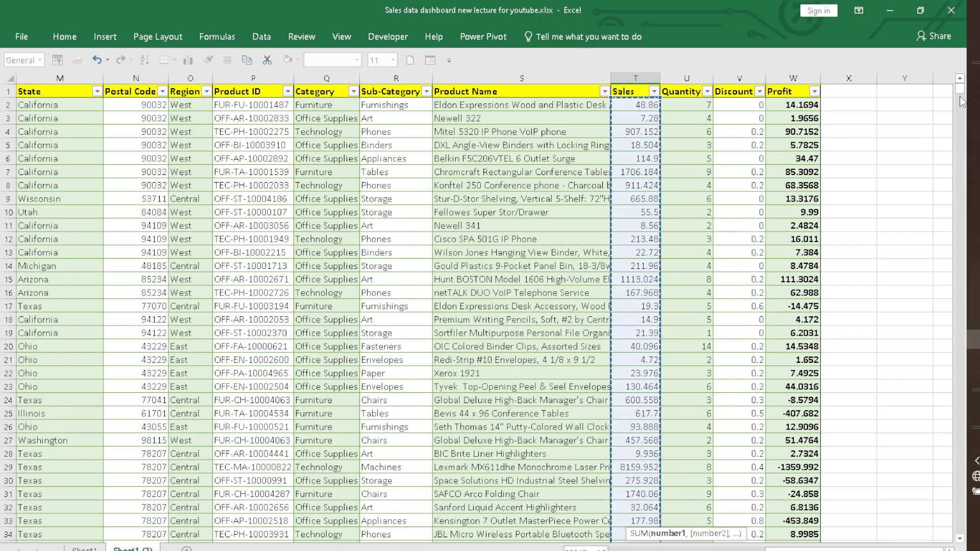
pyautogui.moveTo(960, 92); pyautogui.dragTo(958, 535)
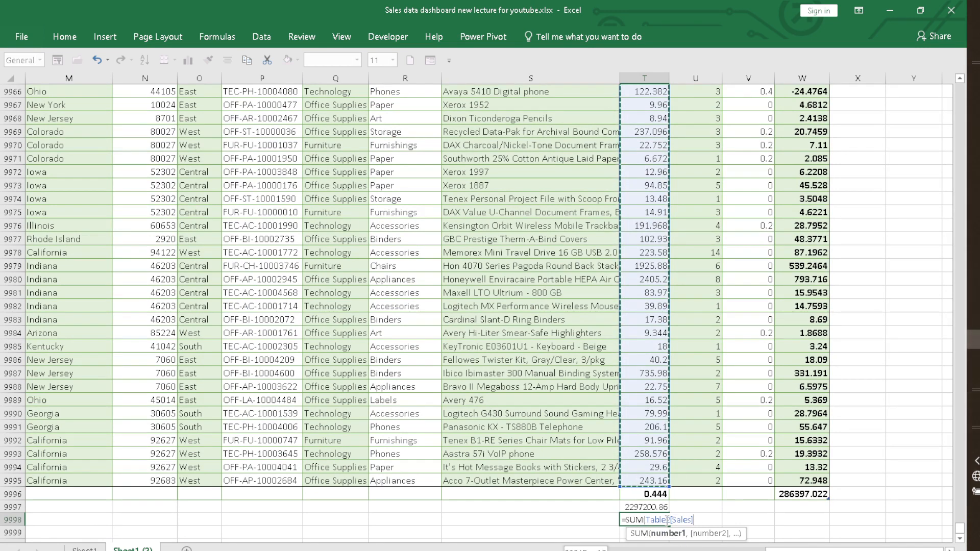
pyautogui.click(700, 520)
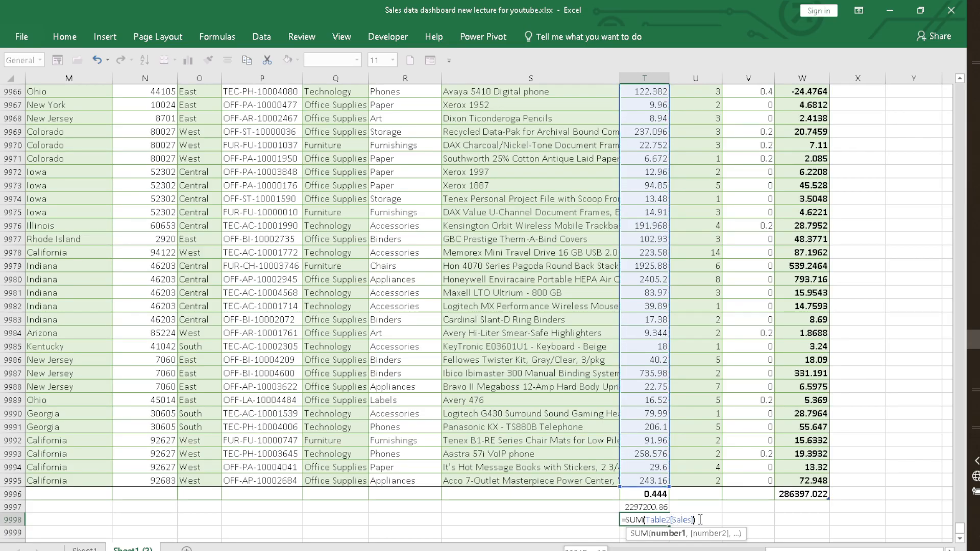
pyautogui.write(')')
pyautogui.press('Return')
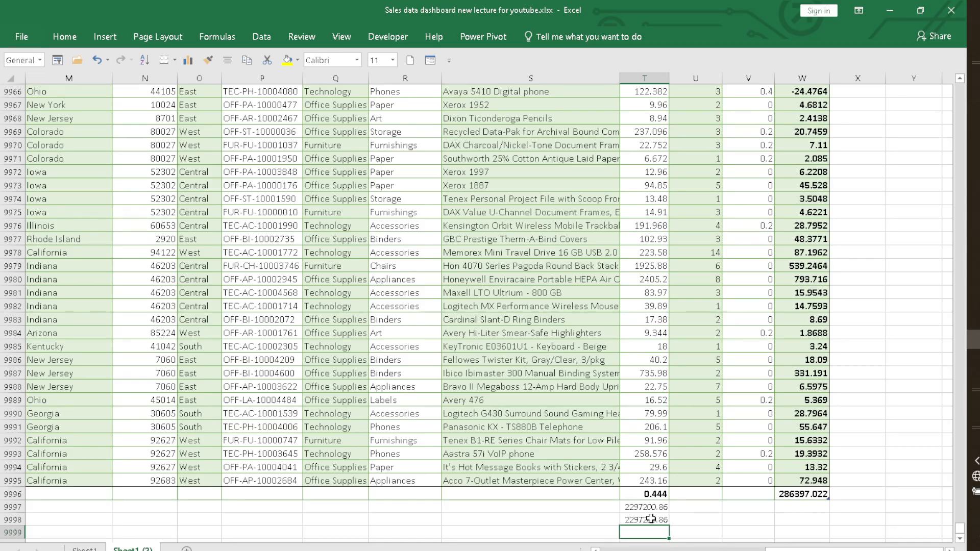
# - Set the Sales column's total-row function to Sum
pyautogui.click(650, 494)
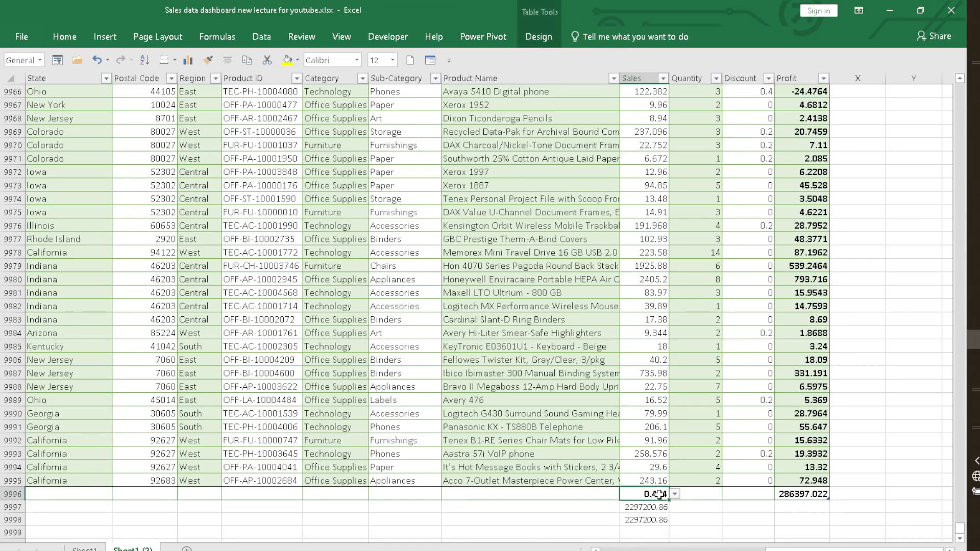
pyautogui.click(675, 494)
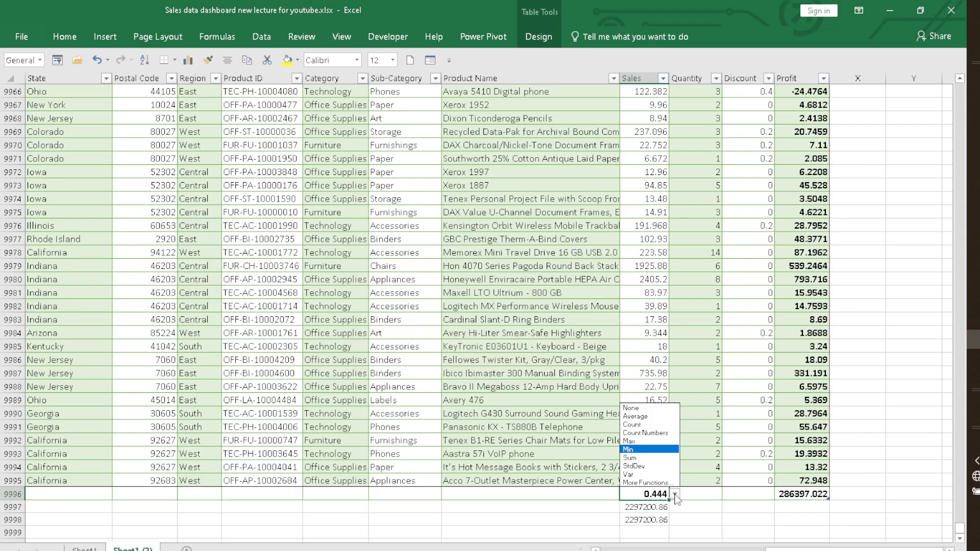
pyautogui.click(664, 457)
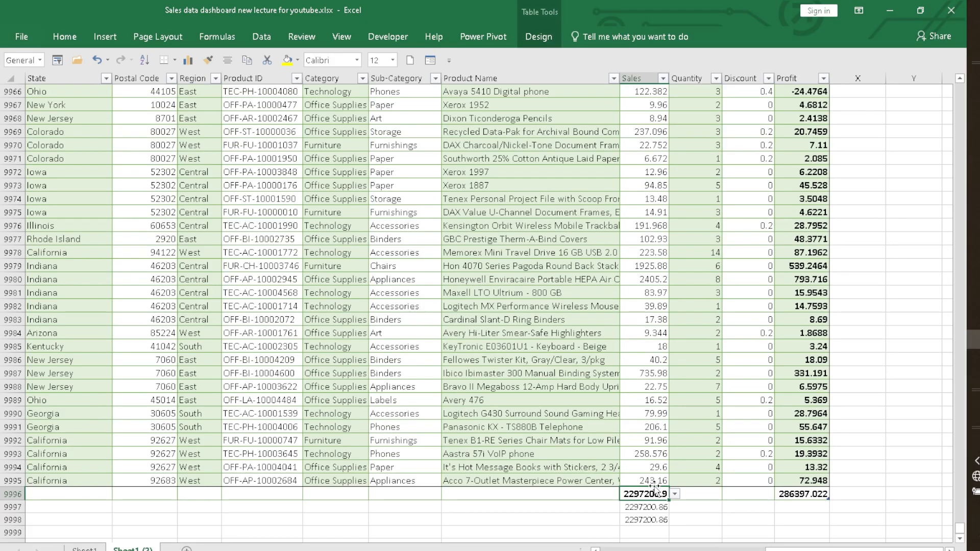
# - Reduce the SUM result in cell T9998 to one decimal place
pyautogui.click(654, 522)
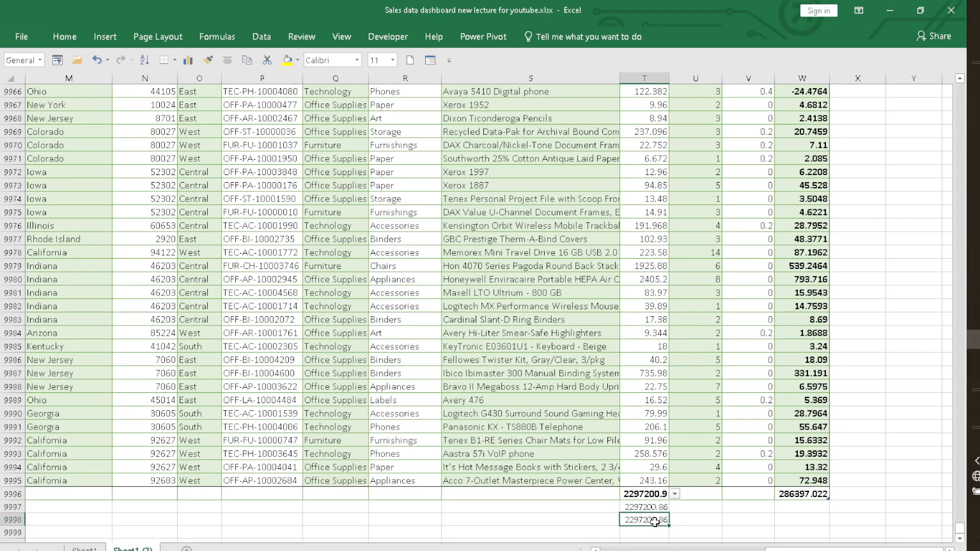
pyautogui.click(64, 39)
pyautogui.click(539, 87)
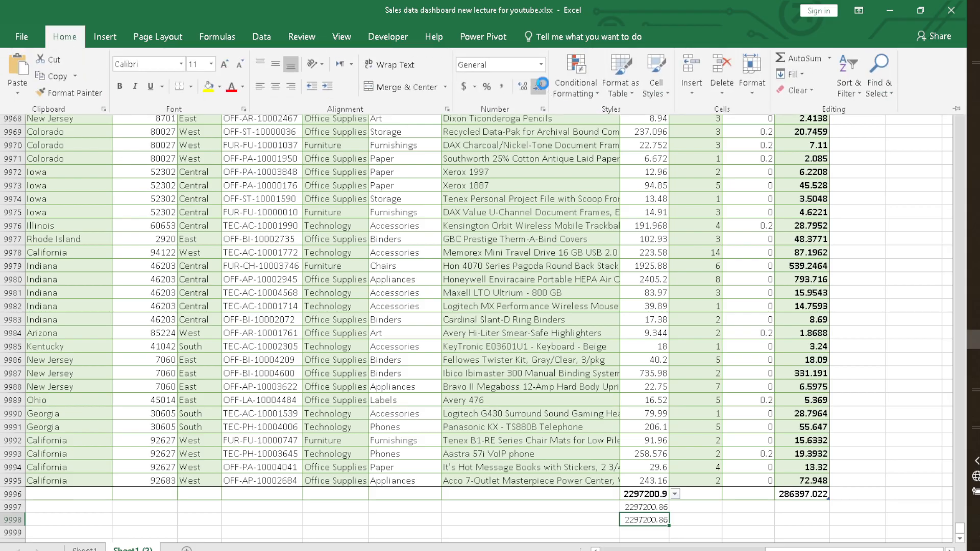
pyautogui.click(691, 508)
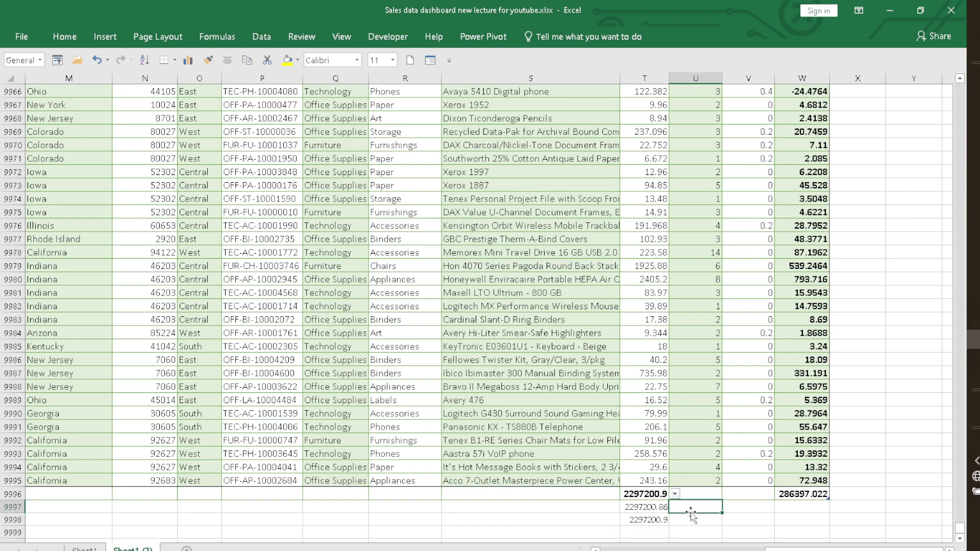
pyautogui.click(645, 531)
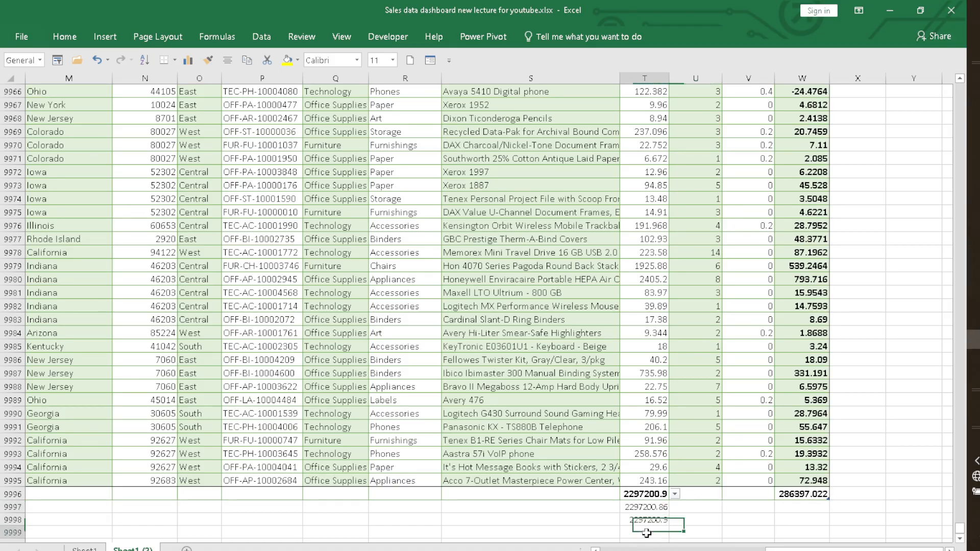
pyautogui.hotkey('ctrl', 'Up')
pyautogui.hotkey('ctrl', 'Up')
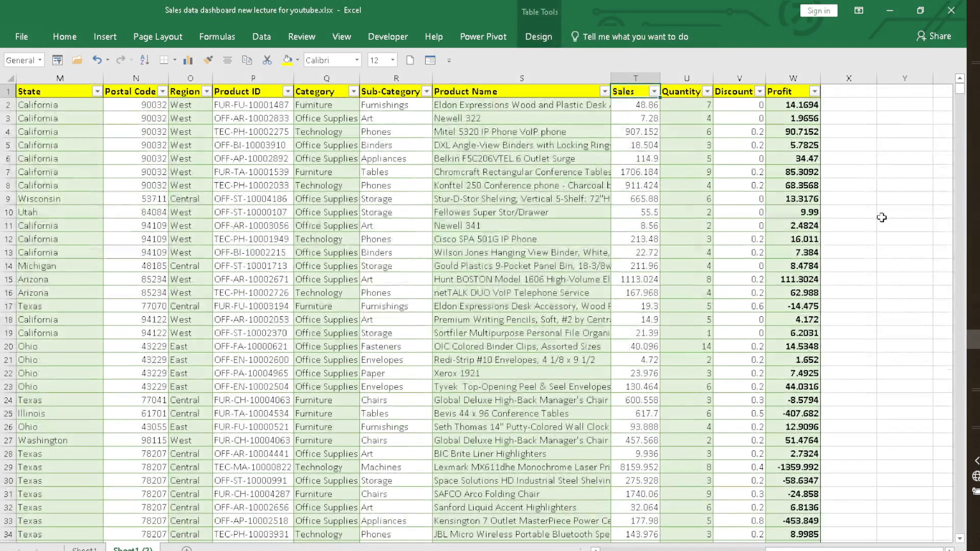
pyautogui.moveTo(955, 95); pyautogui.dragTo(968, 547)
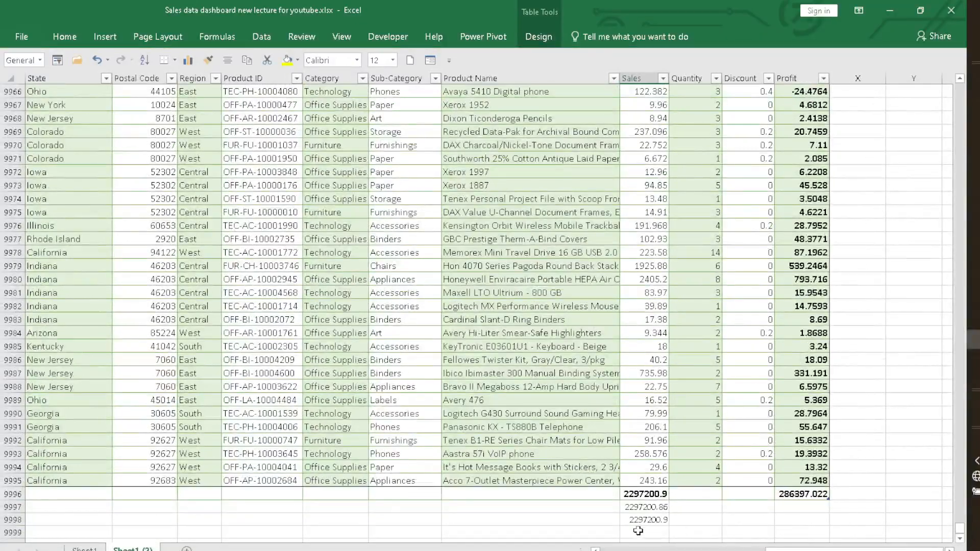
pyautogui.click(639, 518)
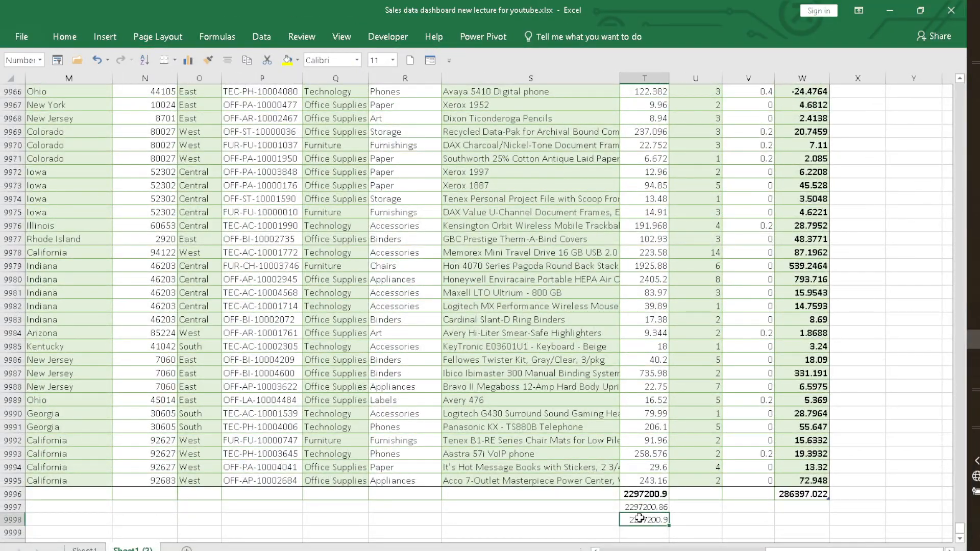
pyautogui.hotkey('ctrl', 'c')
pyautogui.click(638, 531)
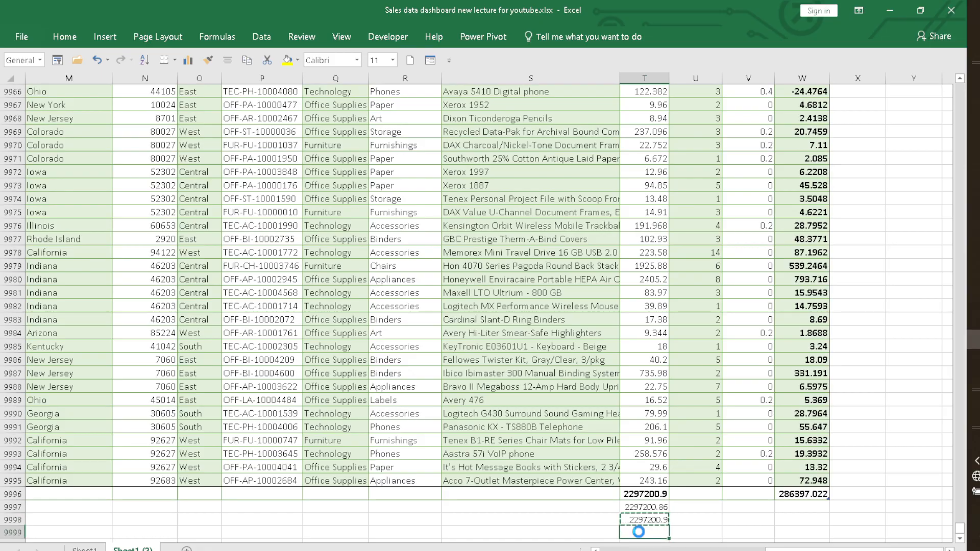
pyautogui.hotkey('ctrl', 'v')
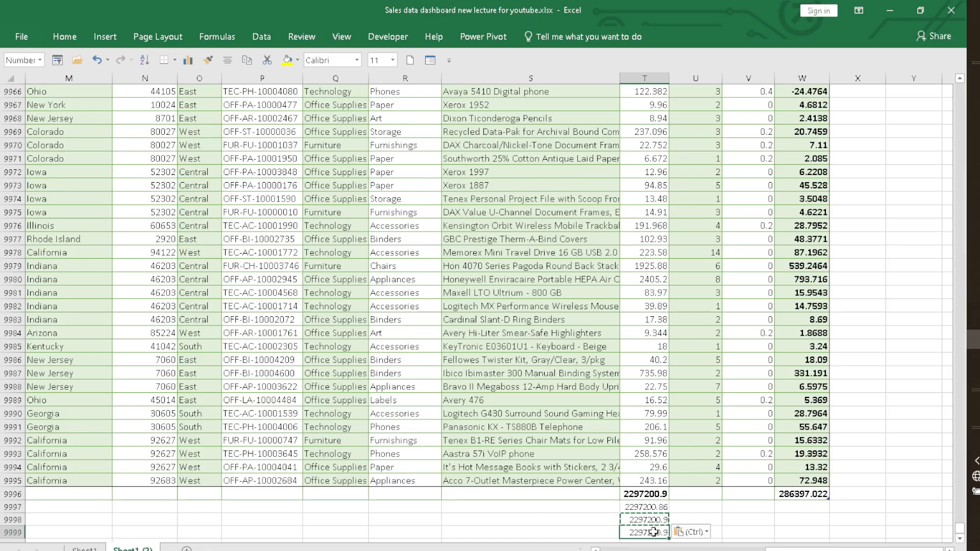
pyautogui.press('Left')
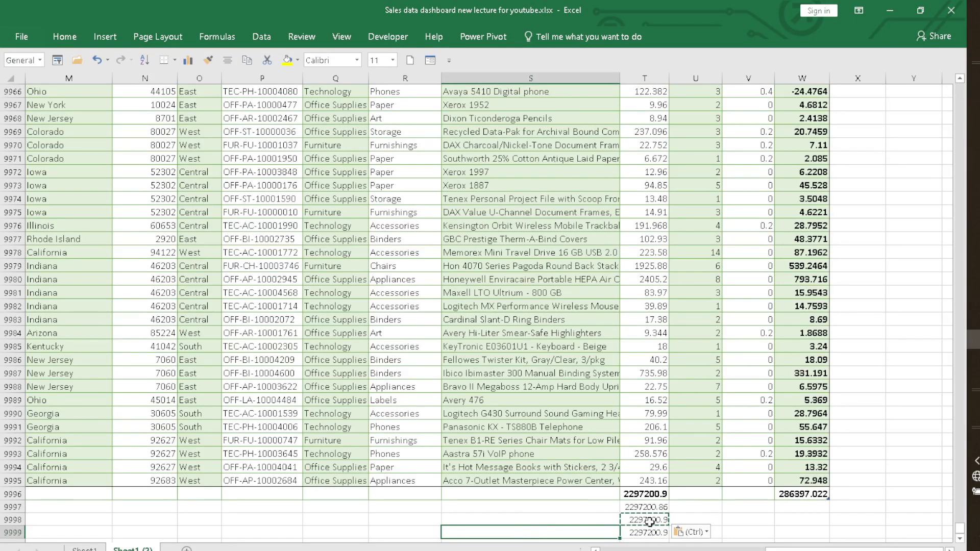
pyautogui.click(738, 509)
pyautogui.click(505, 502)
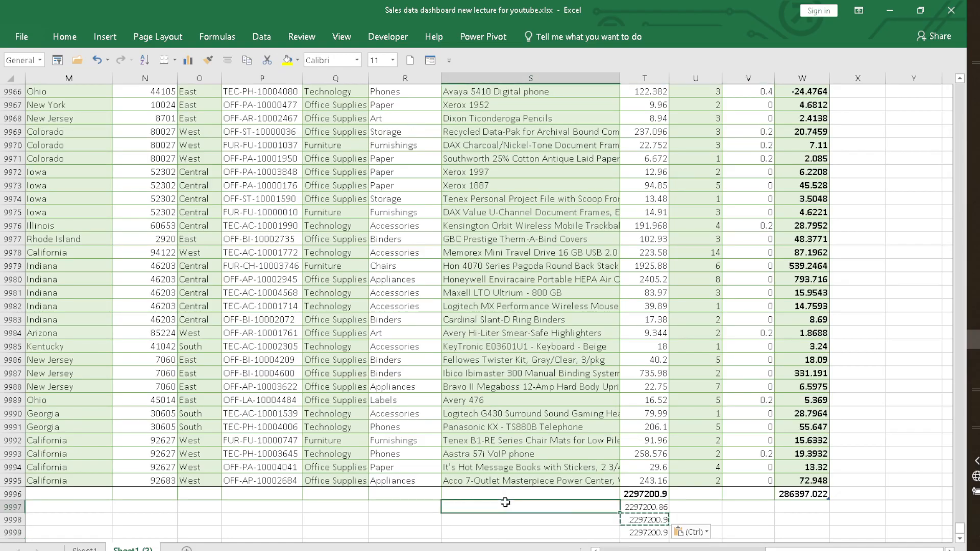
pyautogui.doubleClick(505, 503)
pyautogui.click(653, 532)
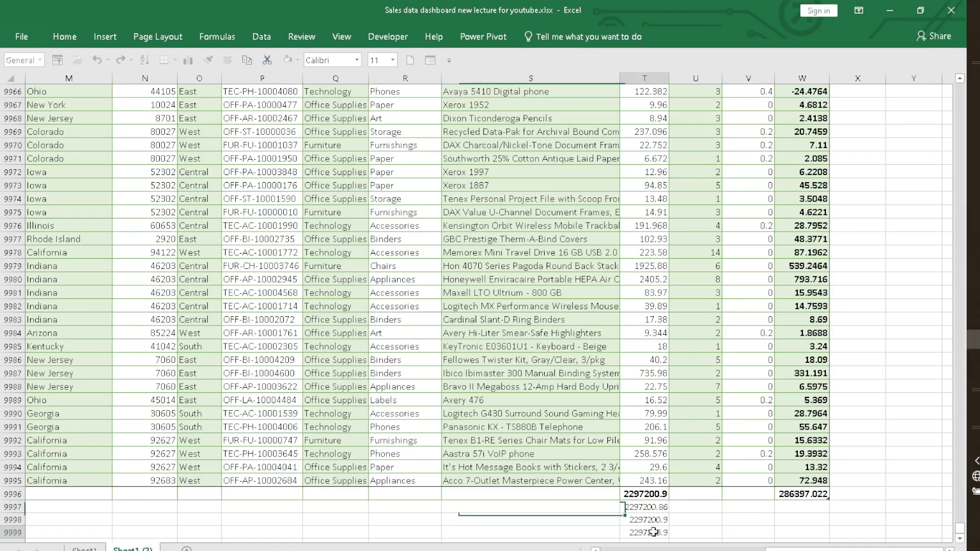
pyautogui.press('Delete')
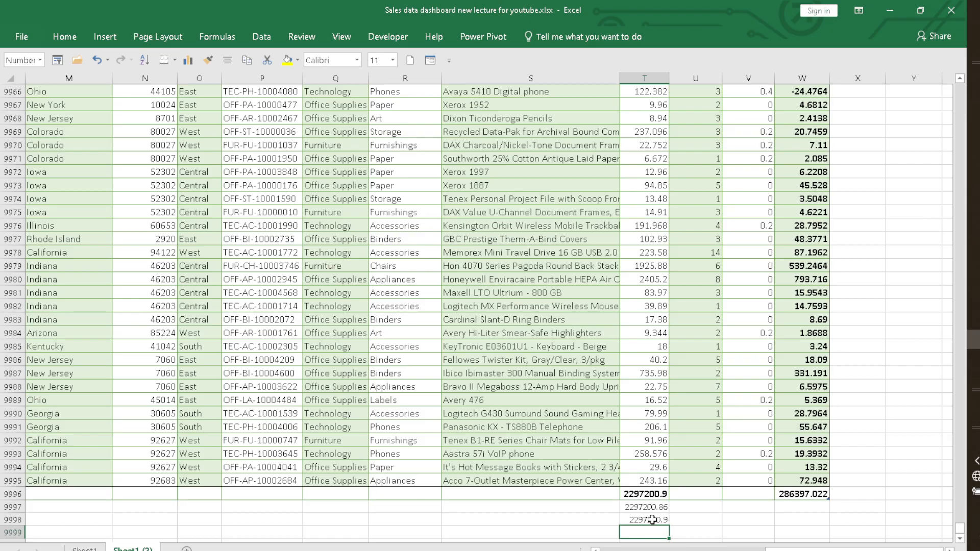
# - Change the formula in cell T9997 to =AVERAGE(Table2[Sales])
pyautogui.click(648, 506)
pyautogui.doubleClick(648, 506)
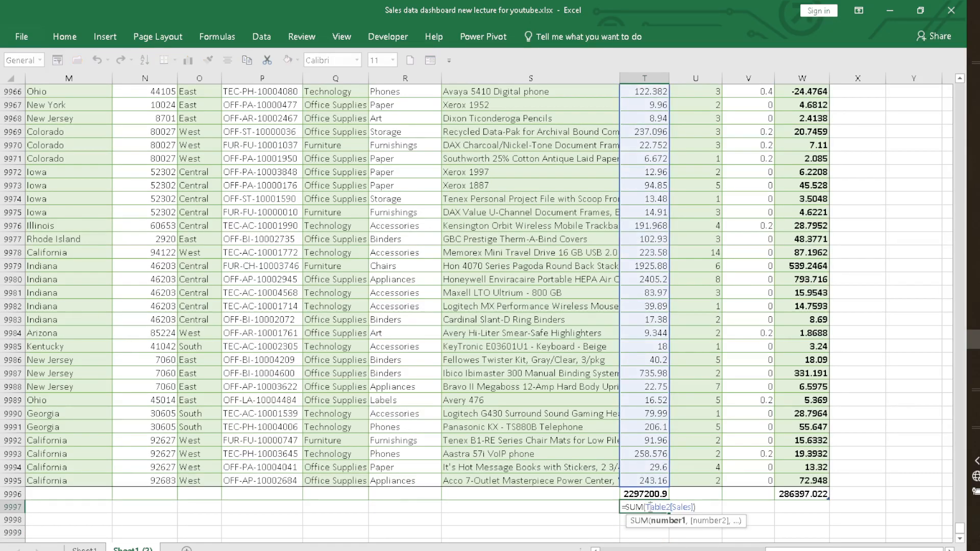
pyautogui.click(643, 507)
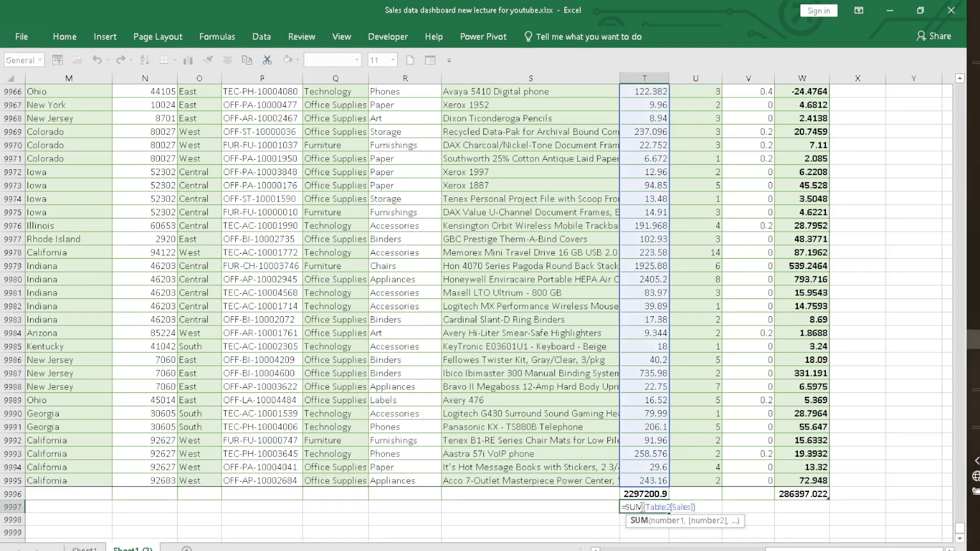
pyautogui.press('BackSpace')
pyautogui.press('BackSpace')
pyautogui.press('BackSpace')
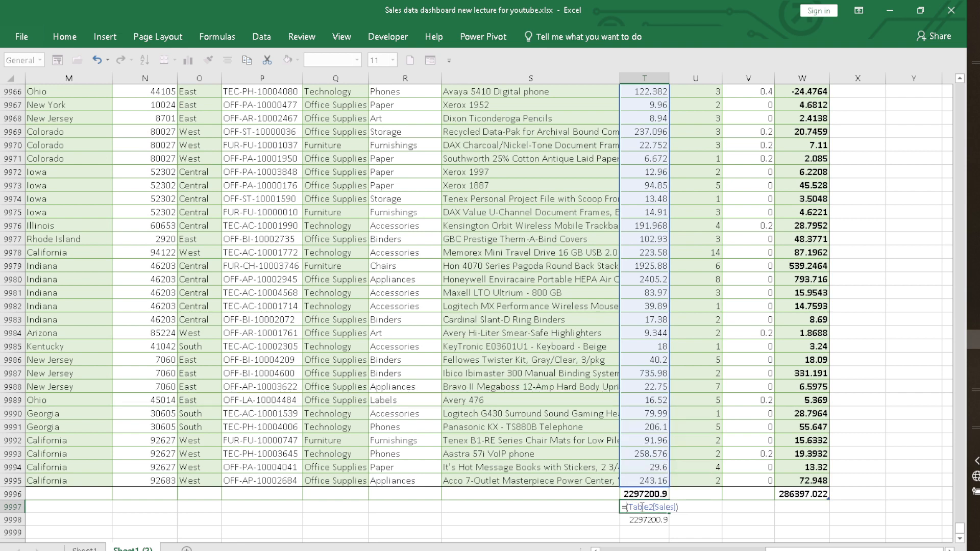
pyautogui.write('ave')
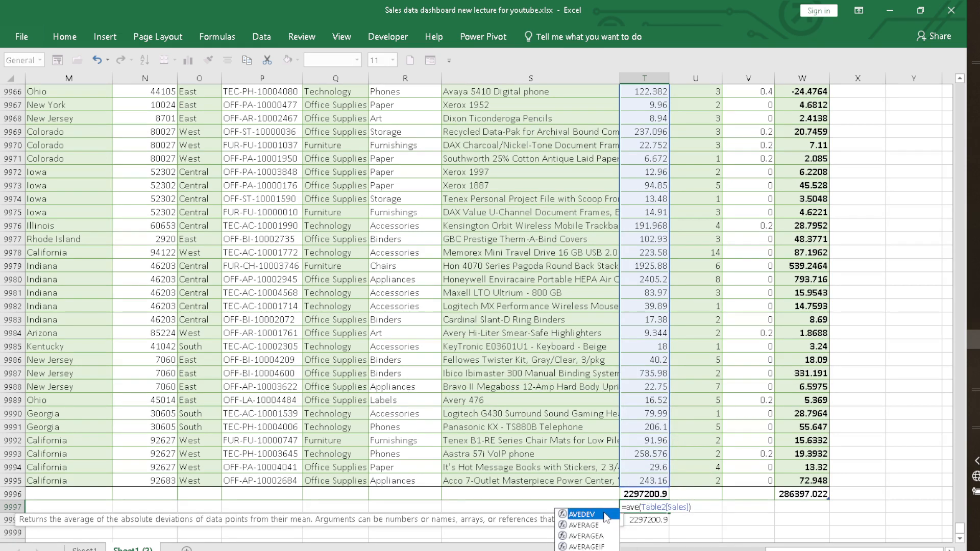
pyautogui.click(593, 525)
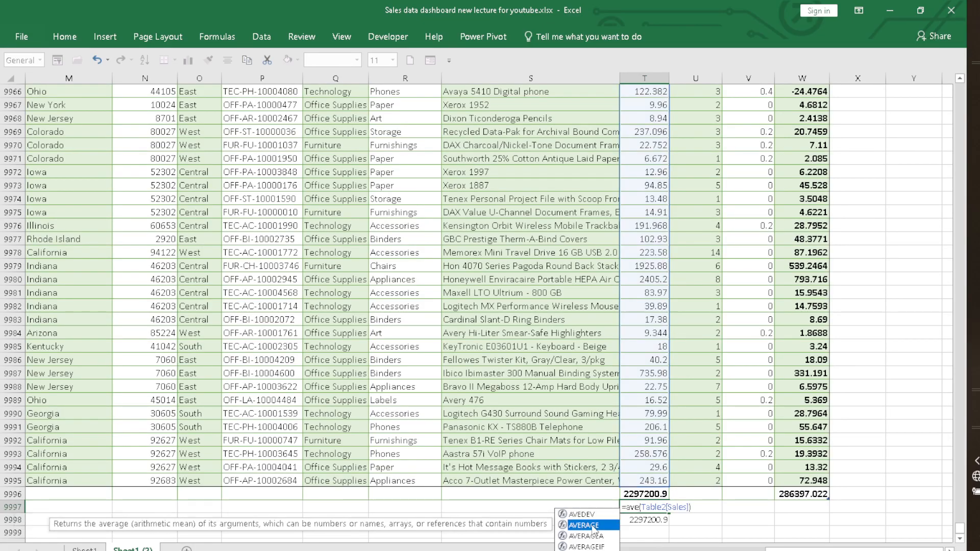
pyautogui.doubleClick(592, 525)
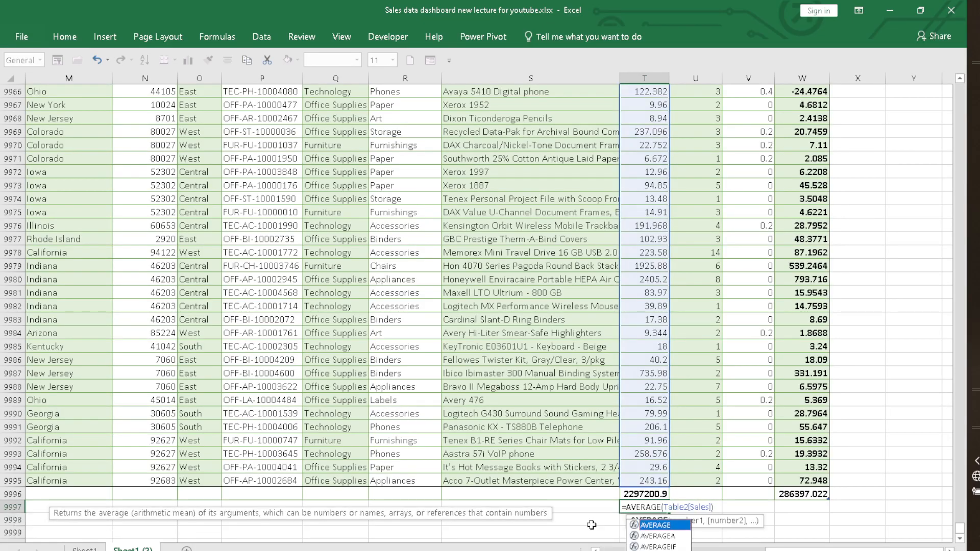
pyautogui.click(718, 508)
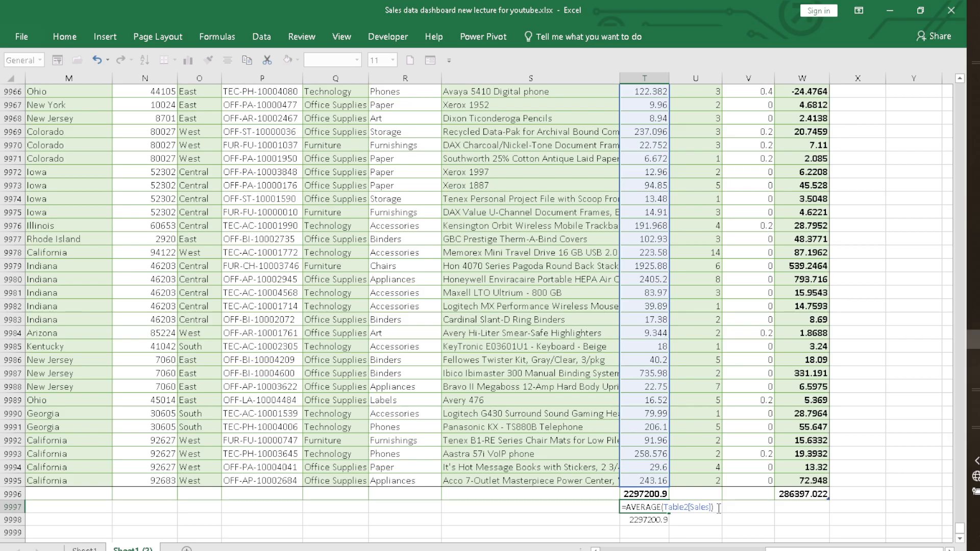
pyautogui.press('Return')
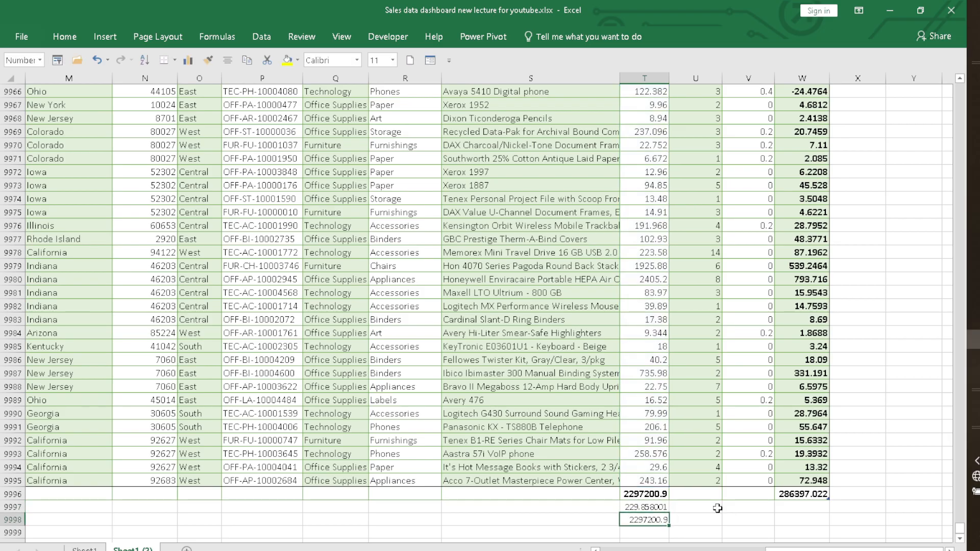
# - Set the Sales column's total-row function to Average
pyautogui.click(663, 494)
pyautogui.click(678, 495)
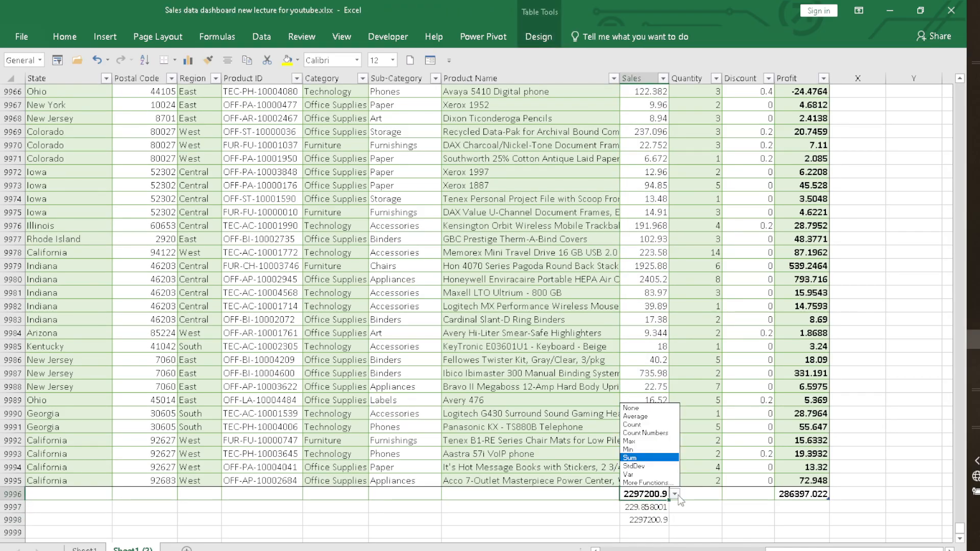
pyautogui.click(656, 417)
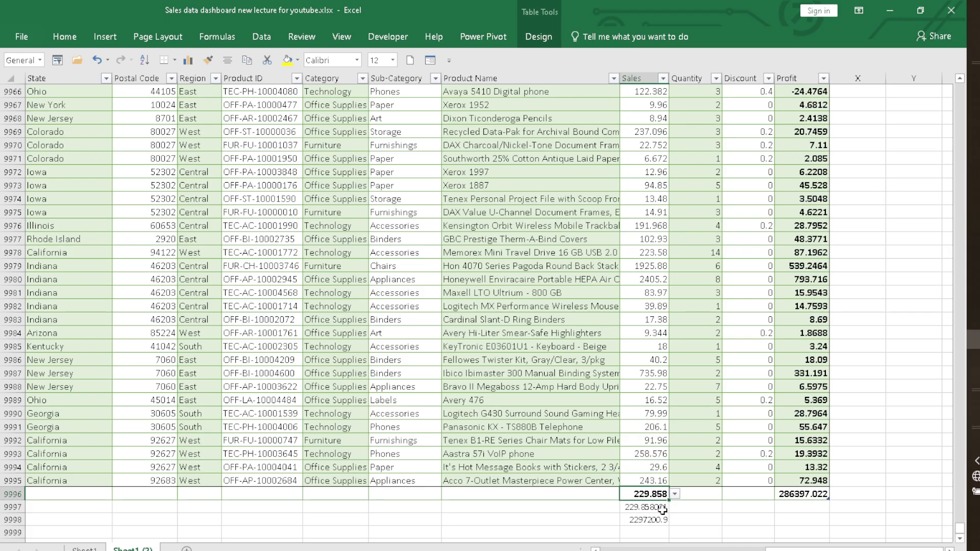
# - Reduce the AVERAGE result in cell T9997 to three decimal places
pyautogui.click(663, 509)
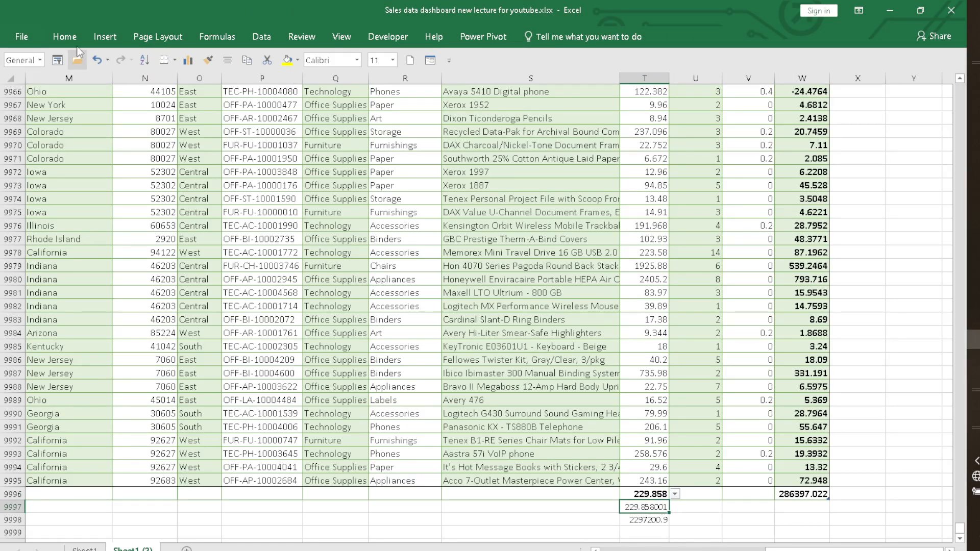
pyautogui.click(64, 36)
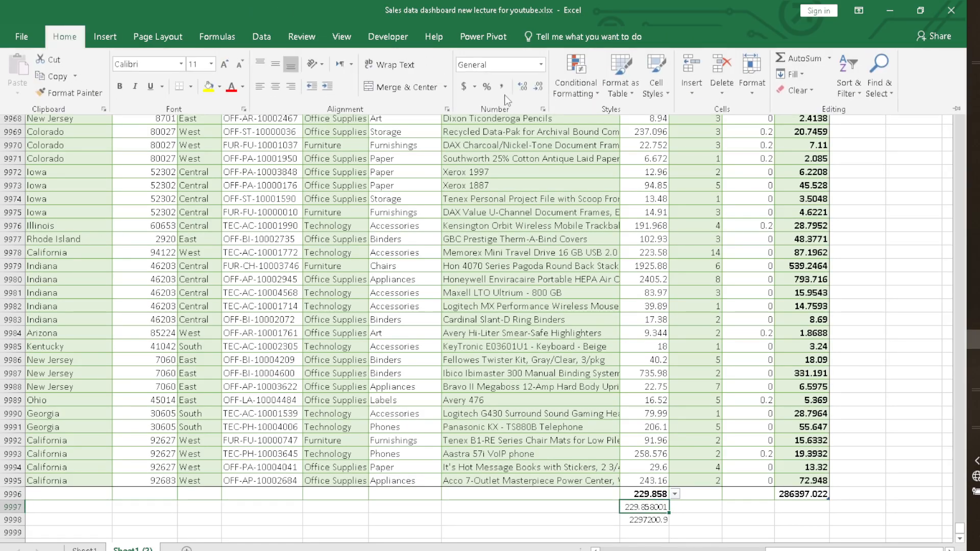
pyautogui.click(540, 87)
pyautogui.click(541, 87)
pyautogui.click(541, 87)
pyautogui.hotkey('ctrl', 'F1')
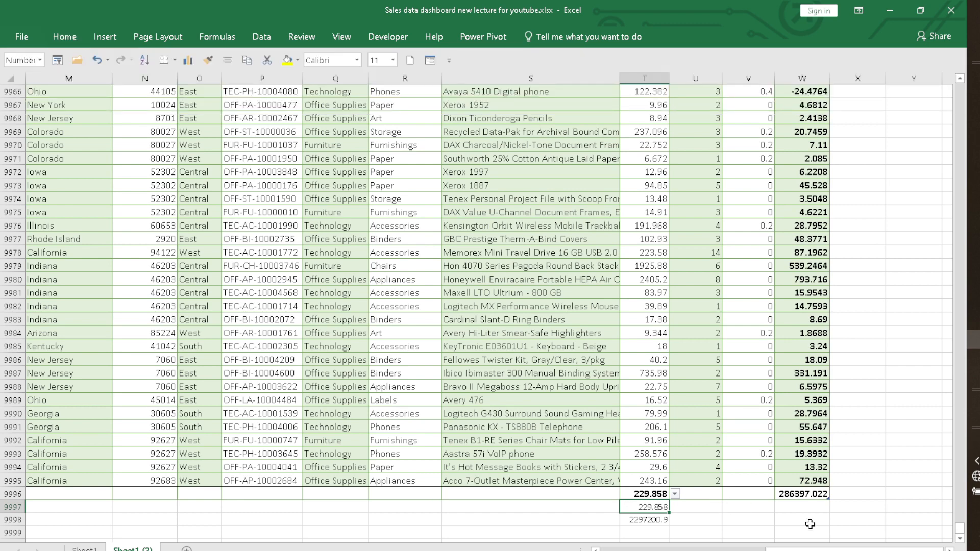
# - Examine the table's total row and the additional functions offered for the Sales total, leaving the function dialog without choosing one
pyautogui.keyDown('ctrl'); pyautogui.scroll(2, 808, 516); pyautogui.keyUp('ctrl')
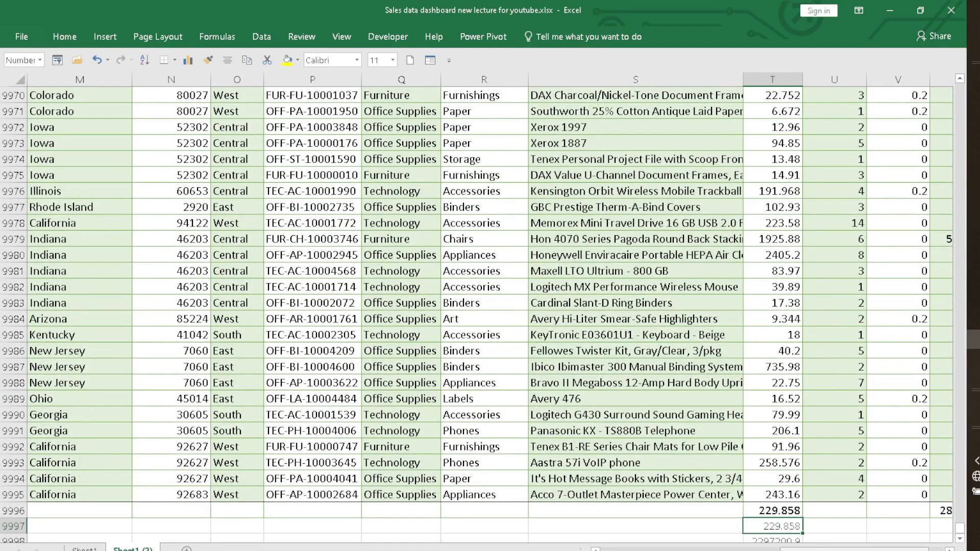
pyautogui.hscroll(2, 577, 264)
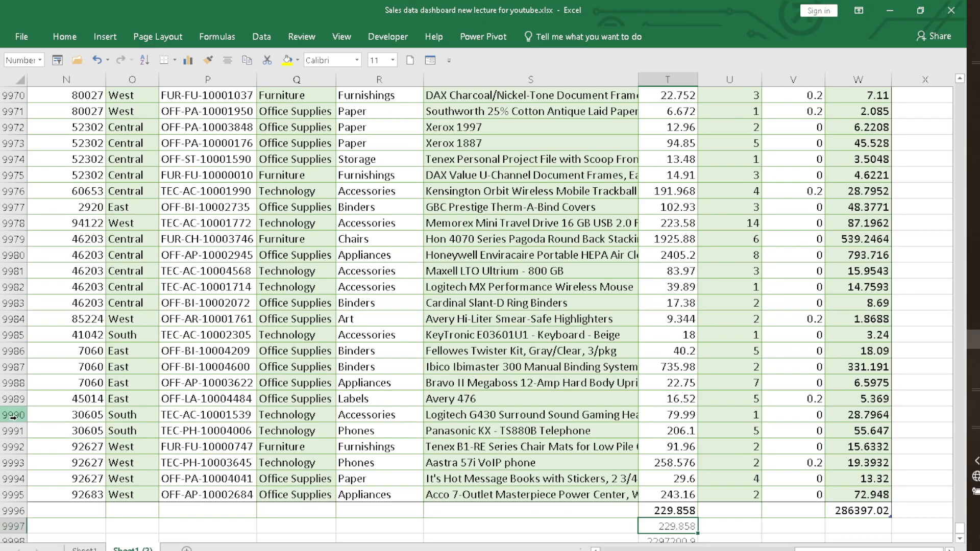
pyautogui.click(3, 510)
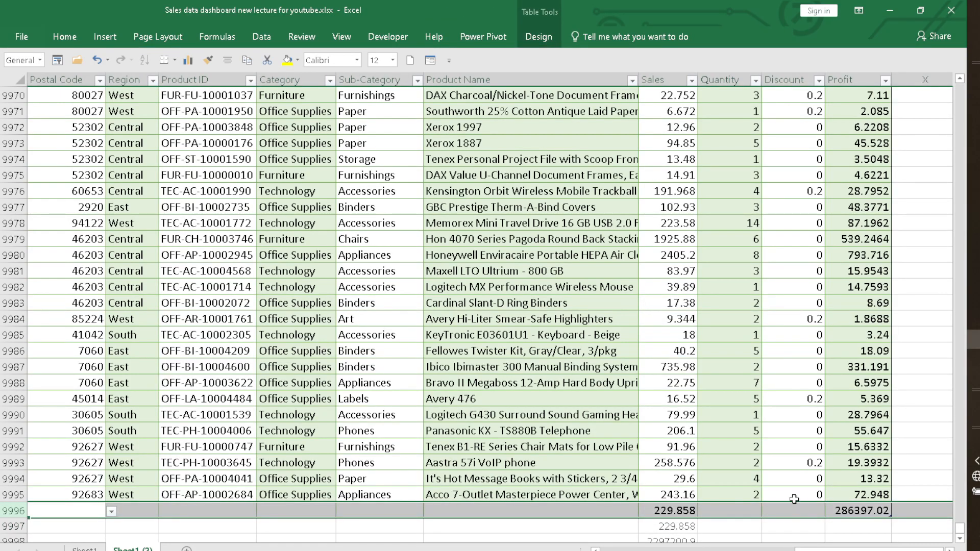
pyautogui.click(653, 513)
pyautogui.click(703, 511)
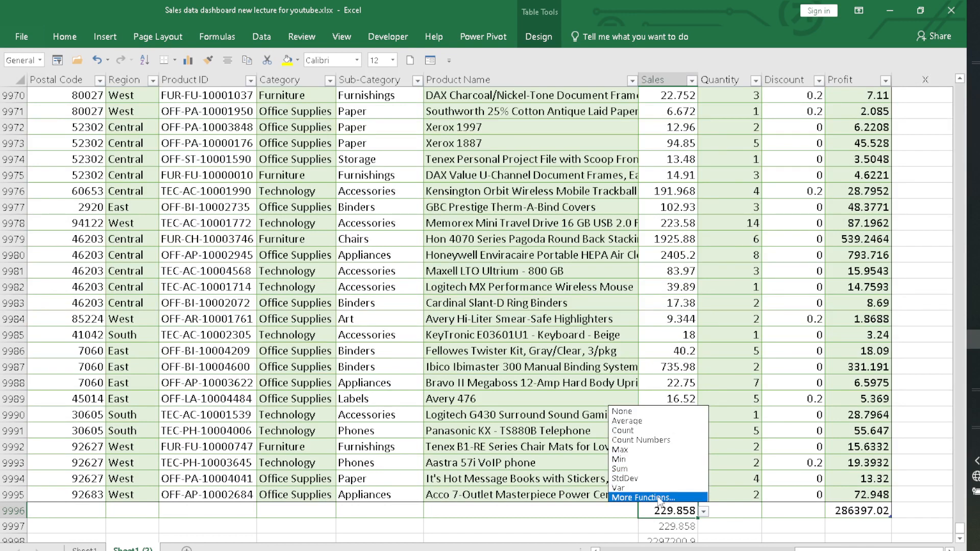
pyautogui.click(674, 498)
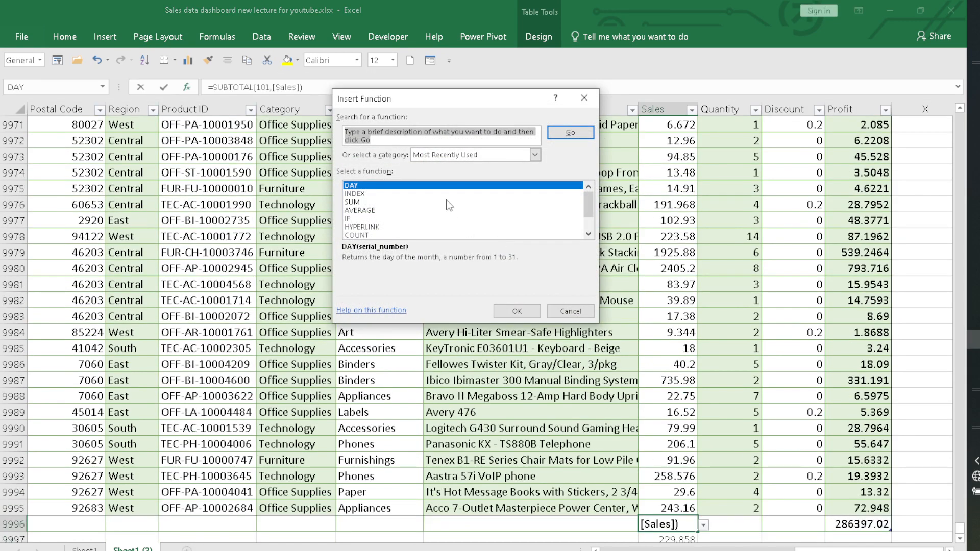
pyautogui.click(584, 97)
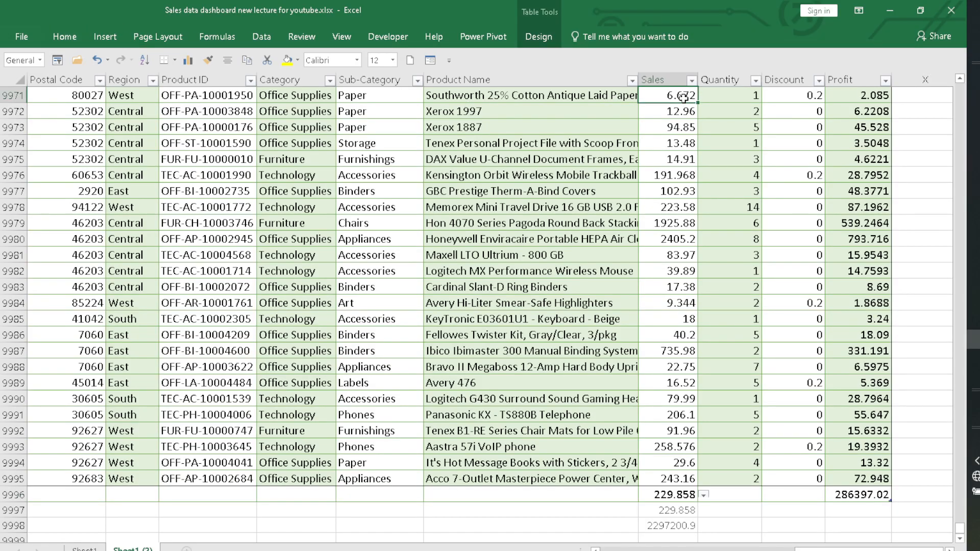
# - Highlight Sales column values less than 11319.462 using conditional formatting with Light Red Fill with Dark Red Text
pyautogui.click(666, 76)
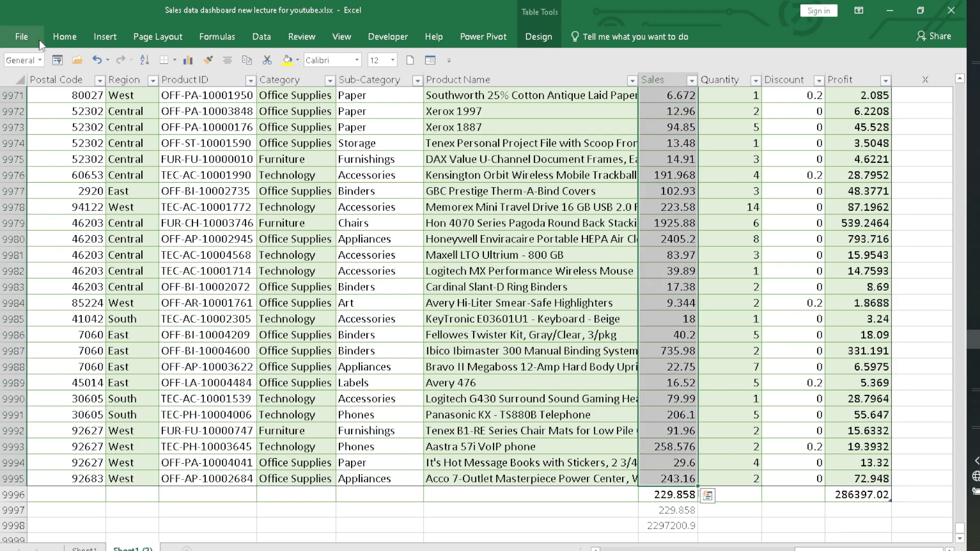
pyautogui.click(75, 32)
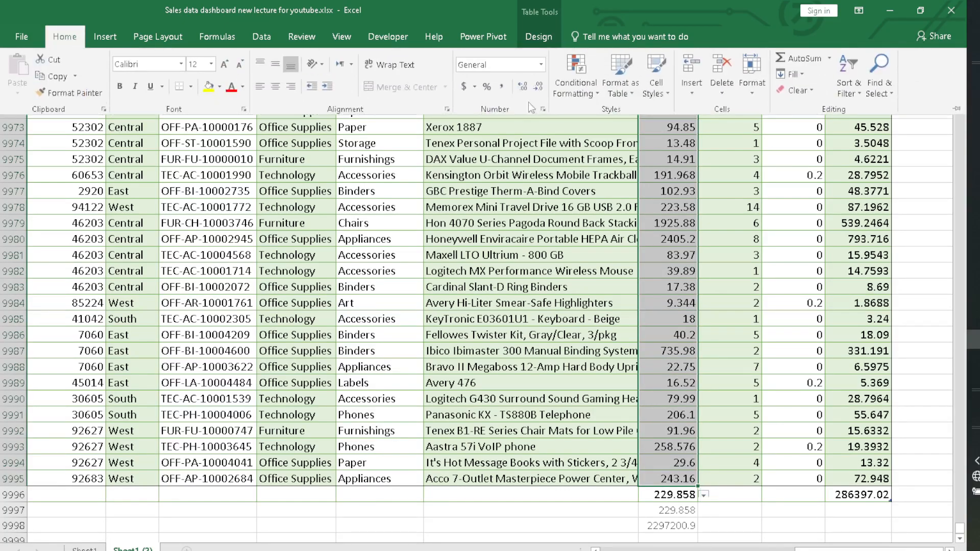
pyautogui.click(596, 98)
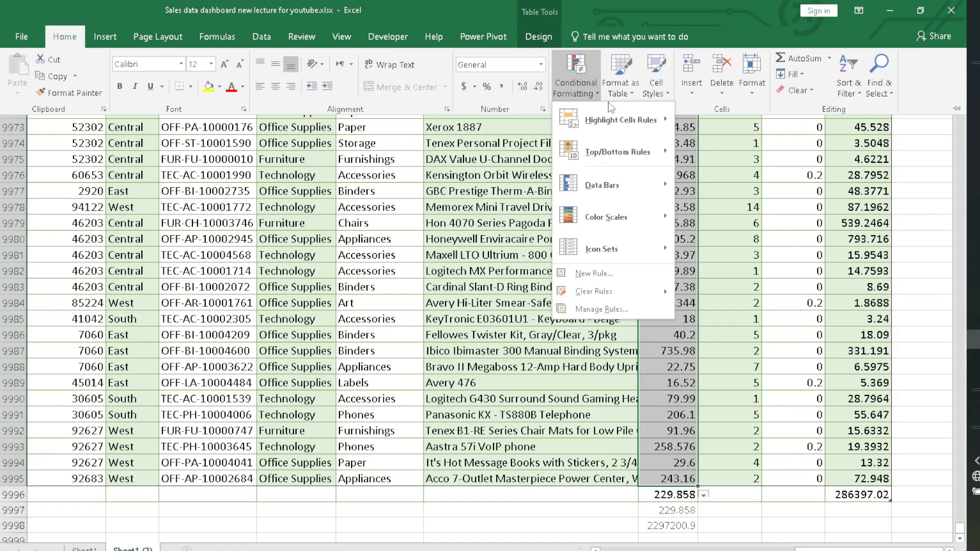
pyautogui.moveTo(611, 117)
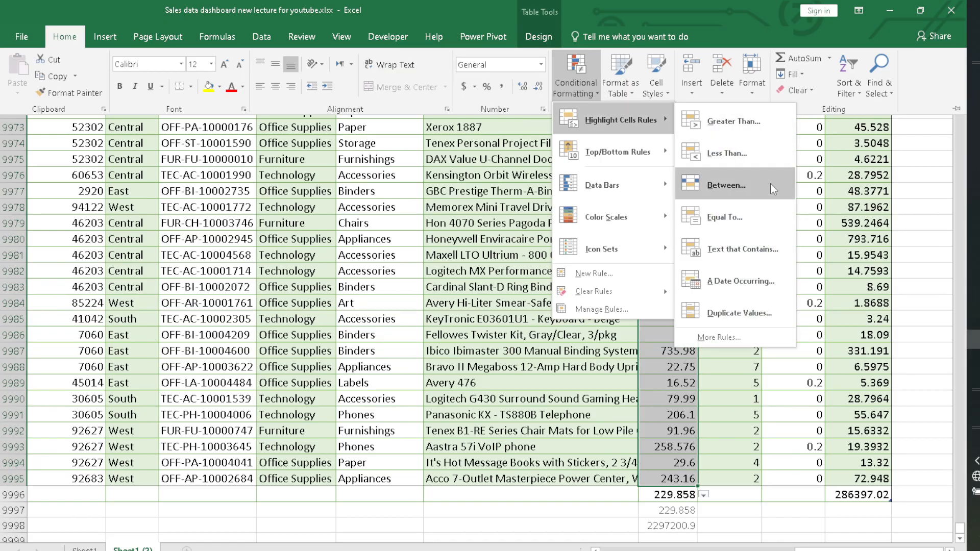
pyautogui.click(757, 153)
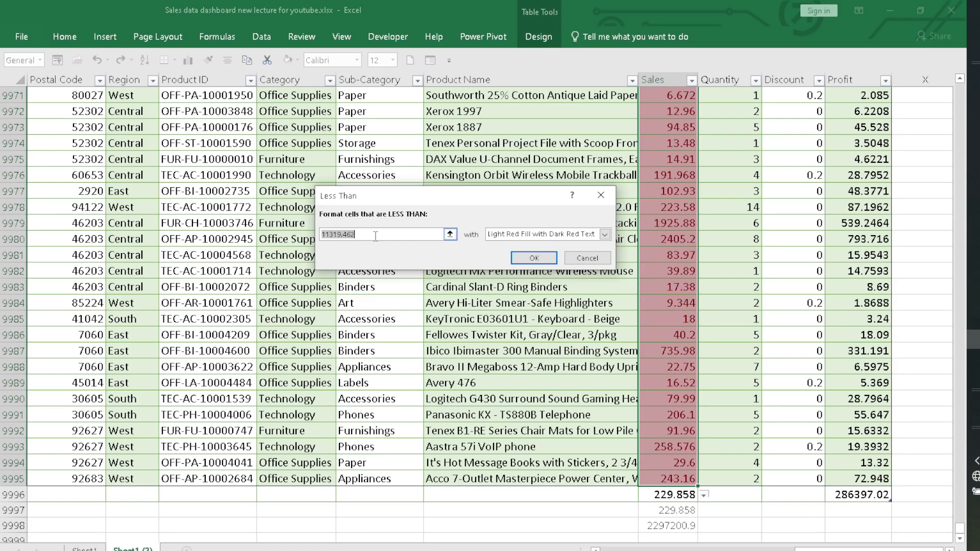
pyautogui.click(534, 258)
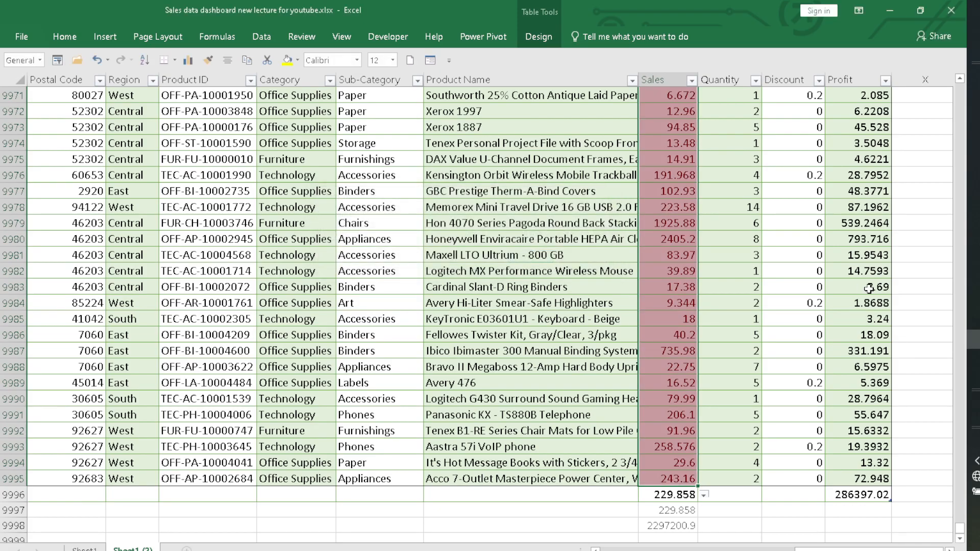
# - Highlight Sales column values less than 1706.184 using conditional formatting with Light Red Fill with Dark Red Text
pyautogui.moveTo(961, 531); pyautogui.dragTo(957, 64)
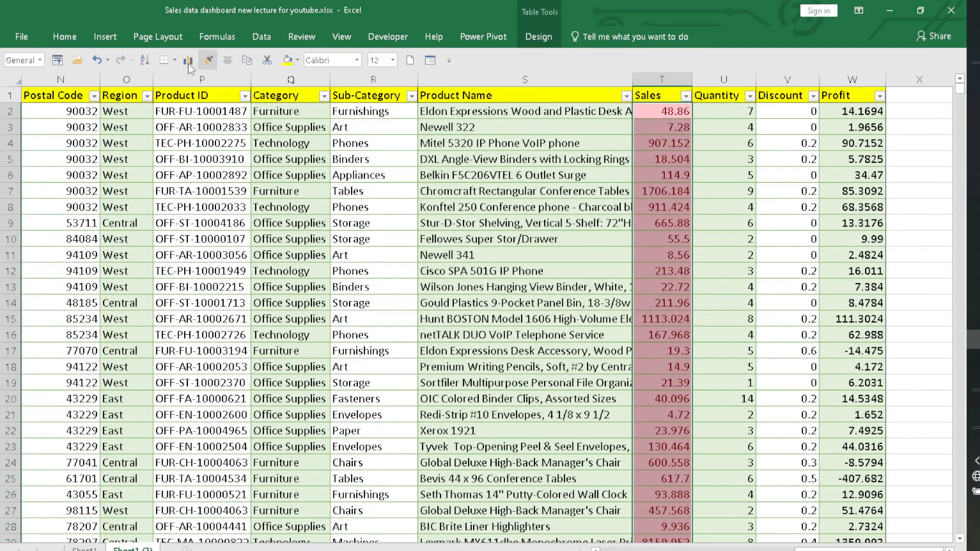
pyautogui.click(63, 37)
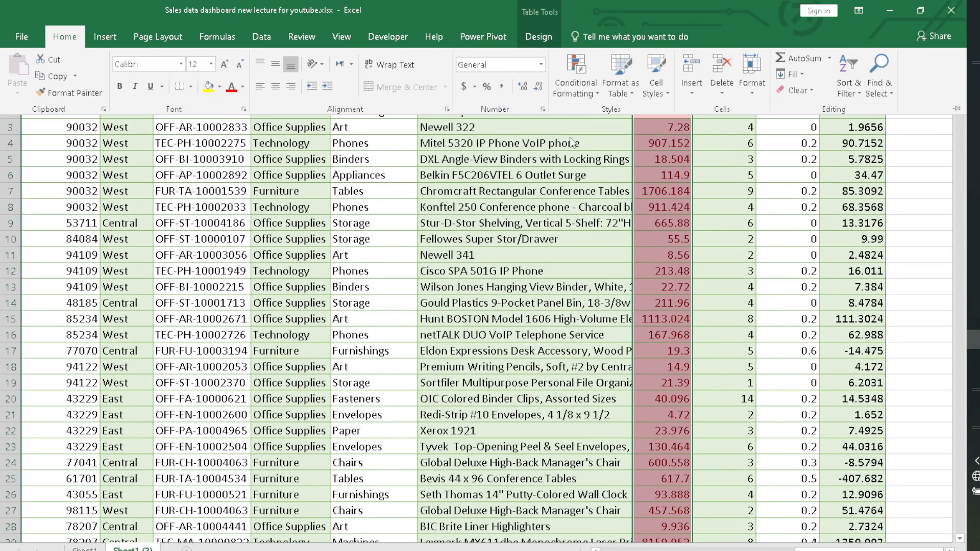
pyautogui.click(571, 88)
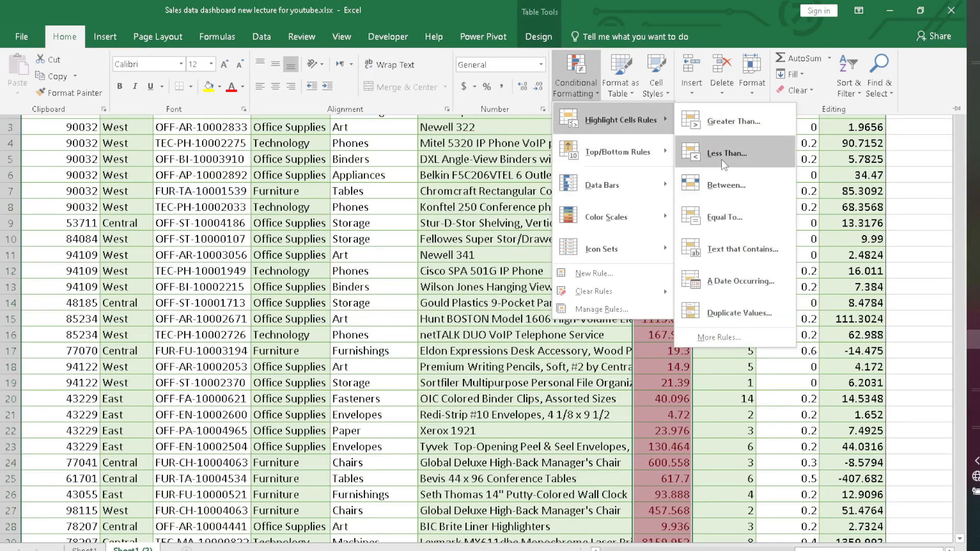
pyautogui.click(721, 157)
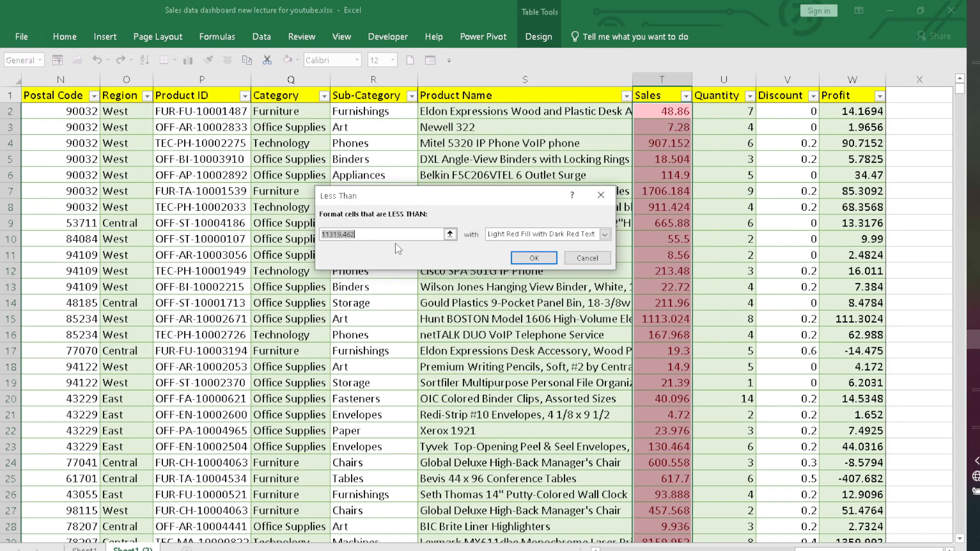
pyautogui.press('BackSpace')
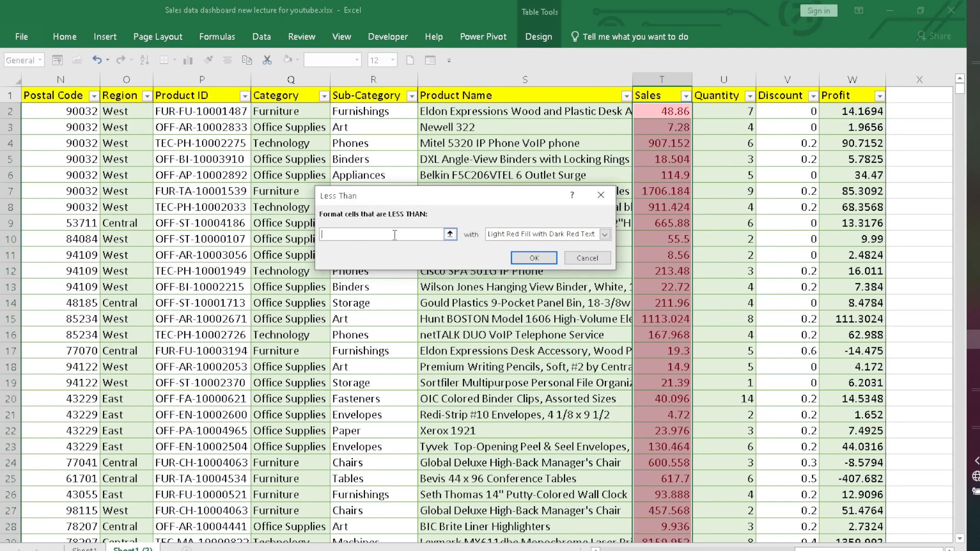
pyautogui.write('1706.184')
pyautogui.click(532, 258)
pyautogui.click(665, 222)
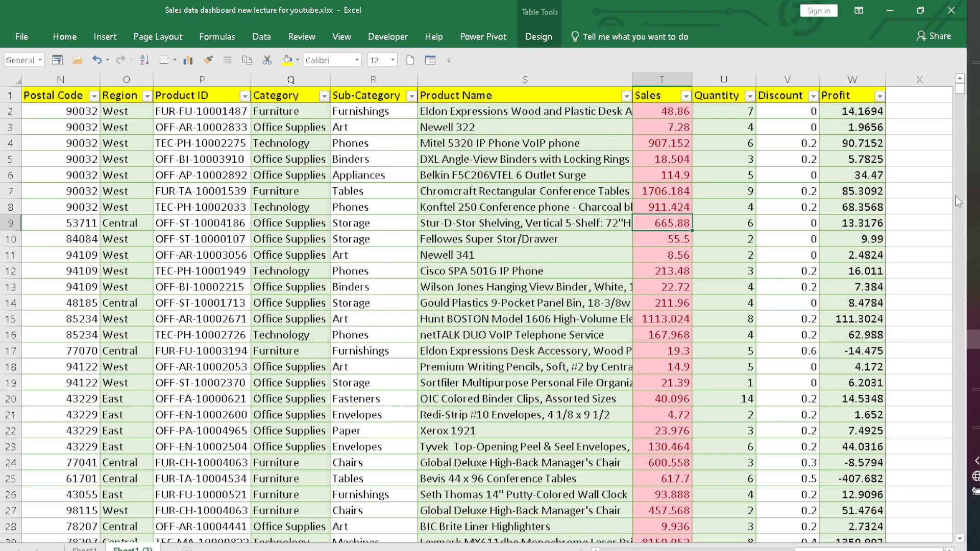
# - Clear all formats from the entire Sales column
pyautogui.moveTo(960, 92); pyautogui.dragTo(834, 21)
pyautogui.click(658, 79)
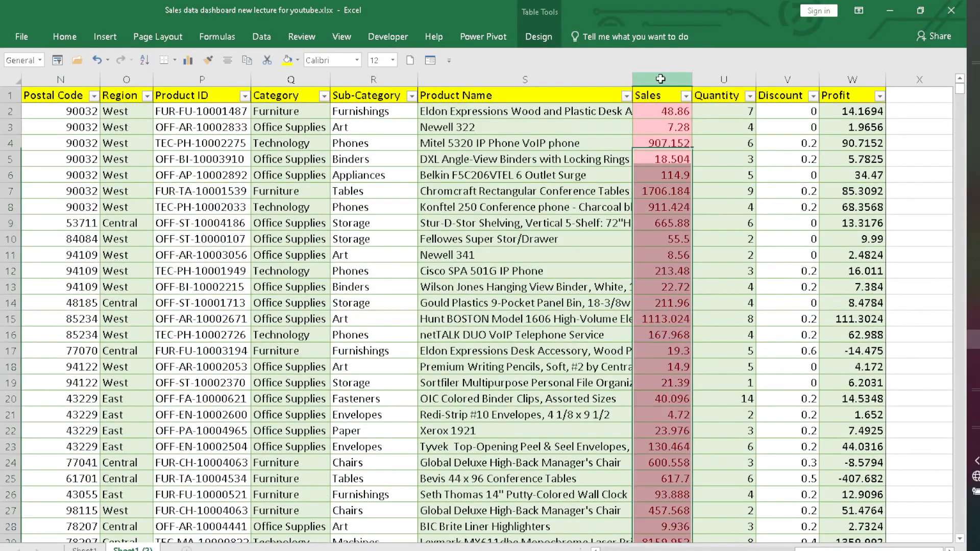
pyautogui.click(62, 37)
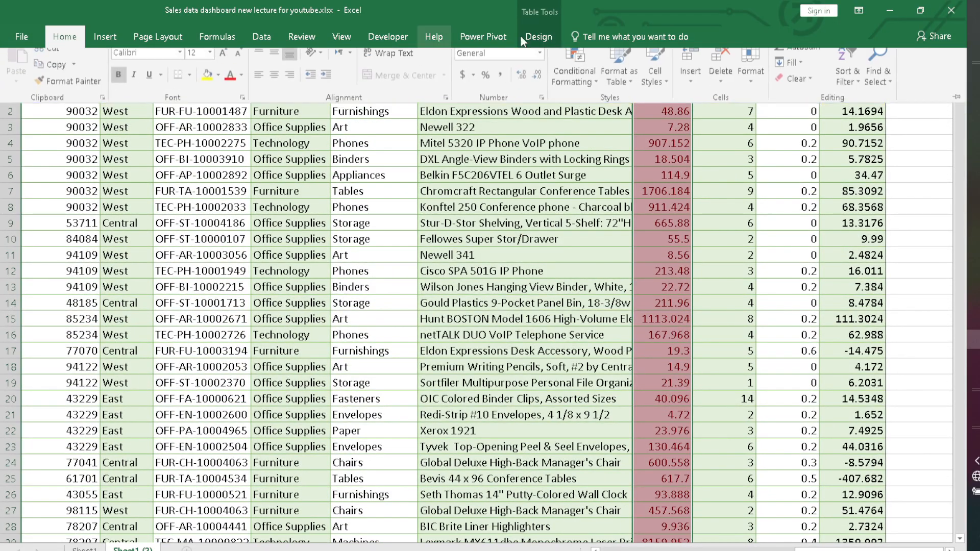
pyautogui.click(791, 90)
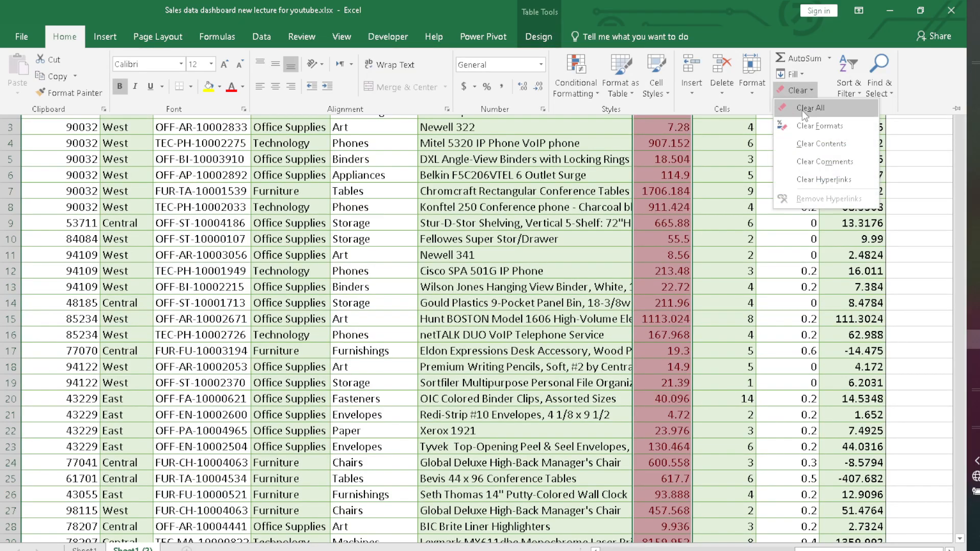
pyautogui.click(807, 126)
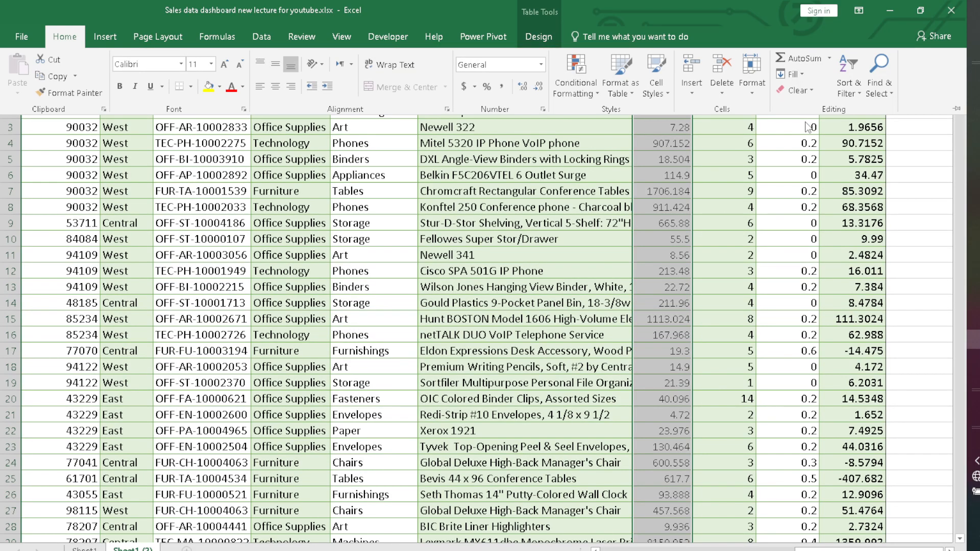
# - Try blue gradient-fill data bars on the Sales column and clear its formatting
pyautogui.click(567, 93)
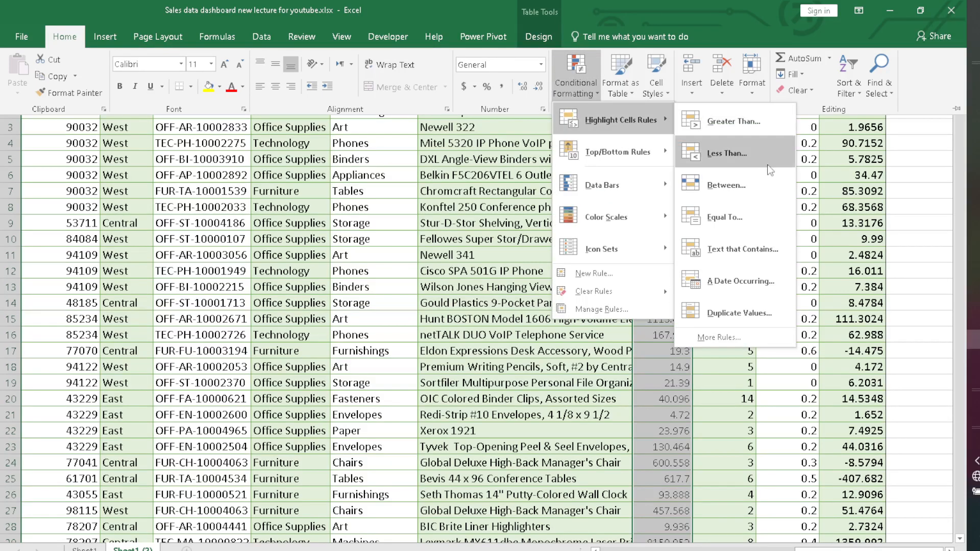
pyautogui.moveTo(658, 154)
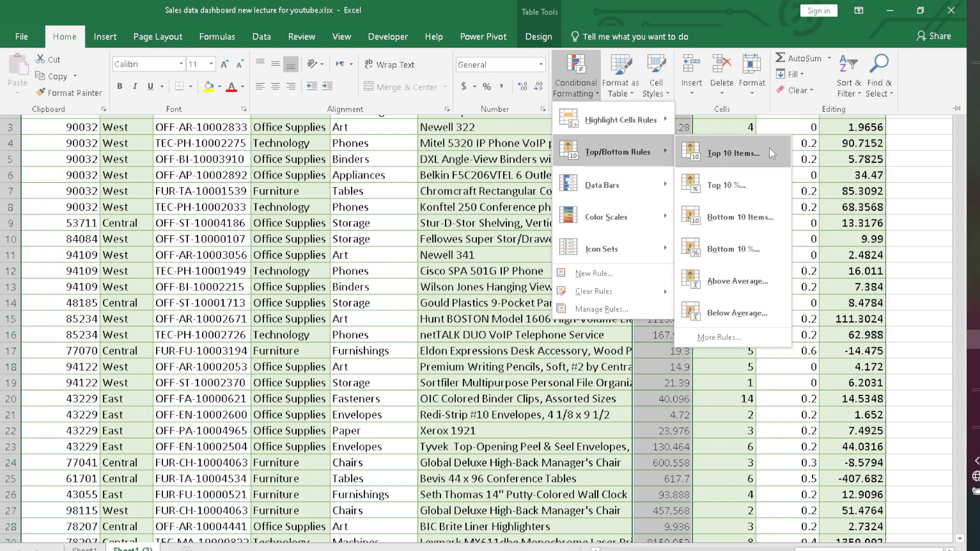
pyautogui.moveTo(635, 121)
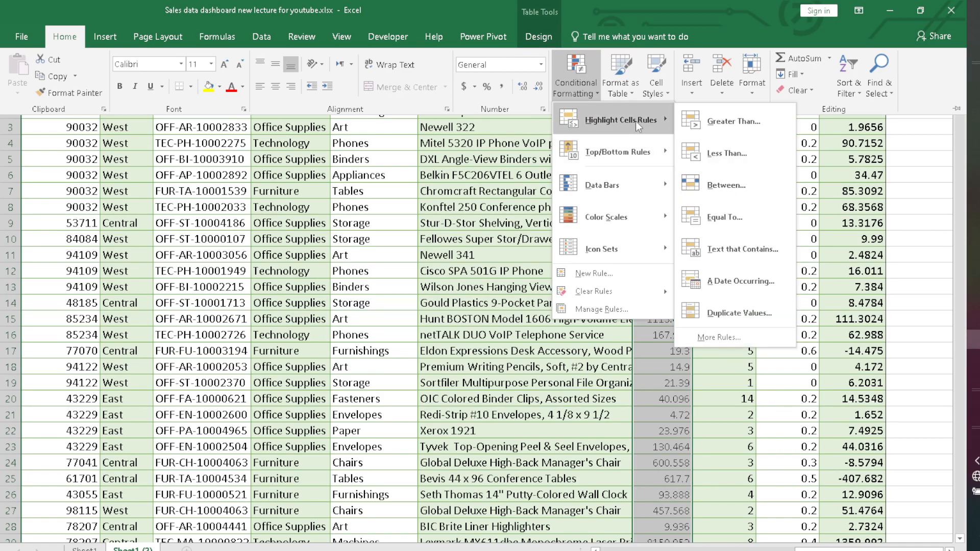
pyautogui.moveTo(609, 184)
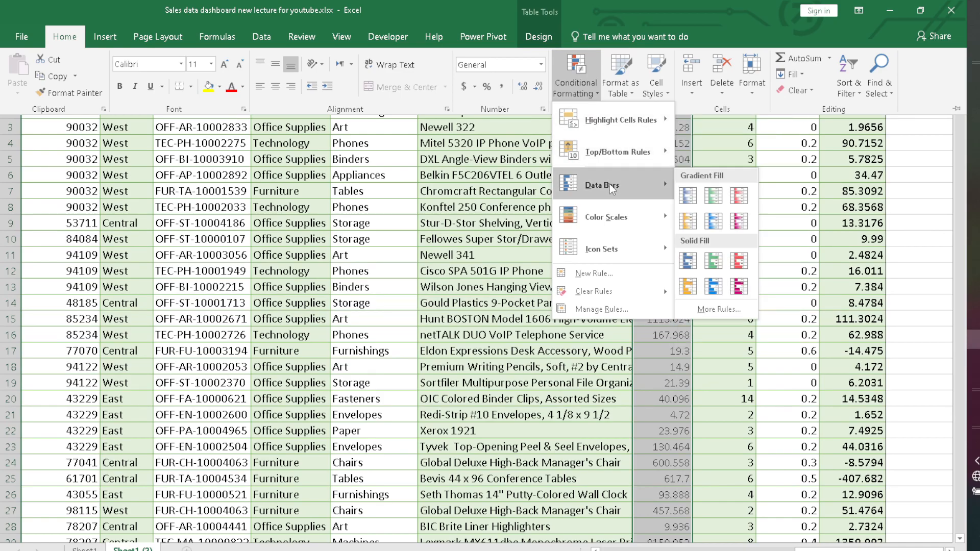
pyautogui.click(689, 193)
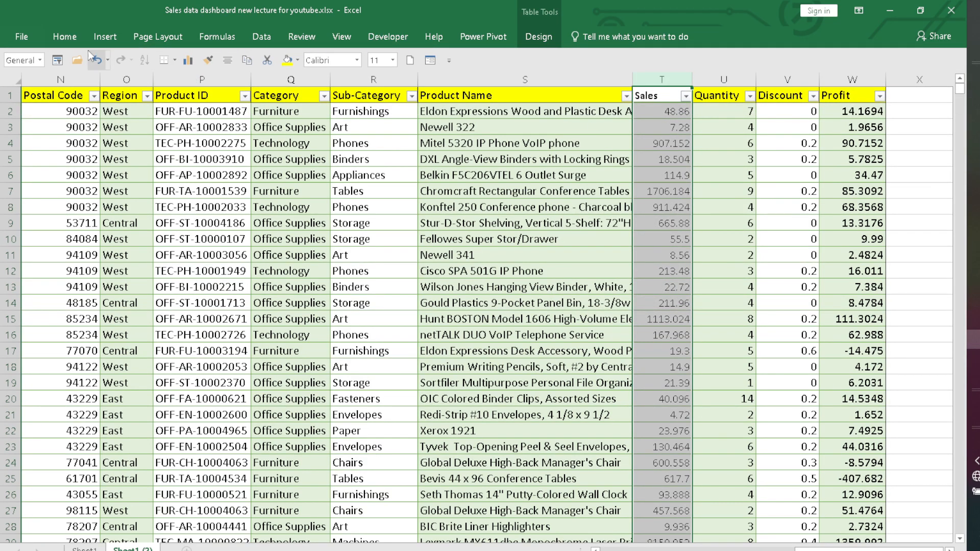
pyautogui.click(64, 36)
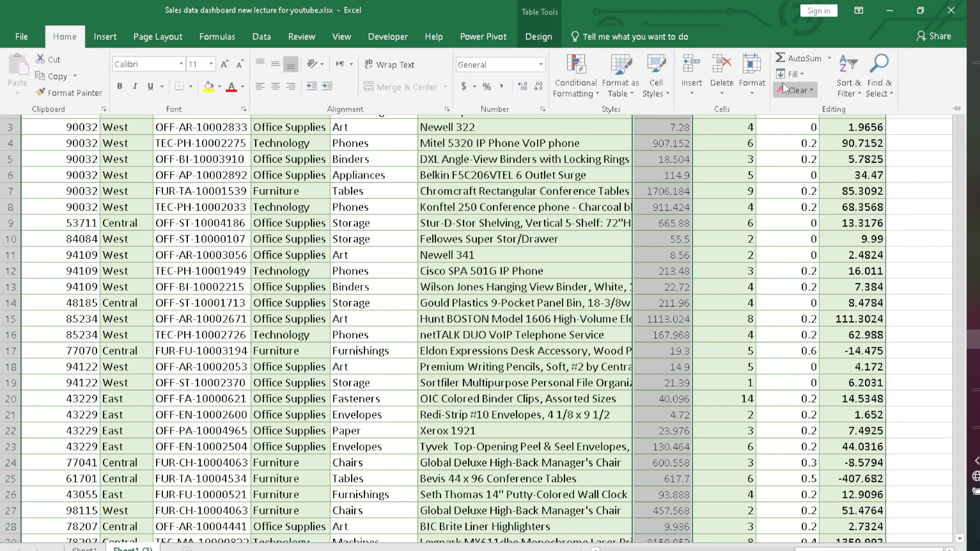
pyautogui.click(793, 90)
pyautogui.click(822, 144)
# - Start a Between conditional formatting rule for the Sales column with 50.59 as the lower limit
pyautogui.click(577, 90)
pyautogui.moveTo(616, 126)
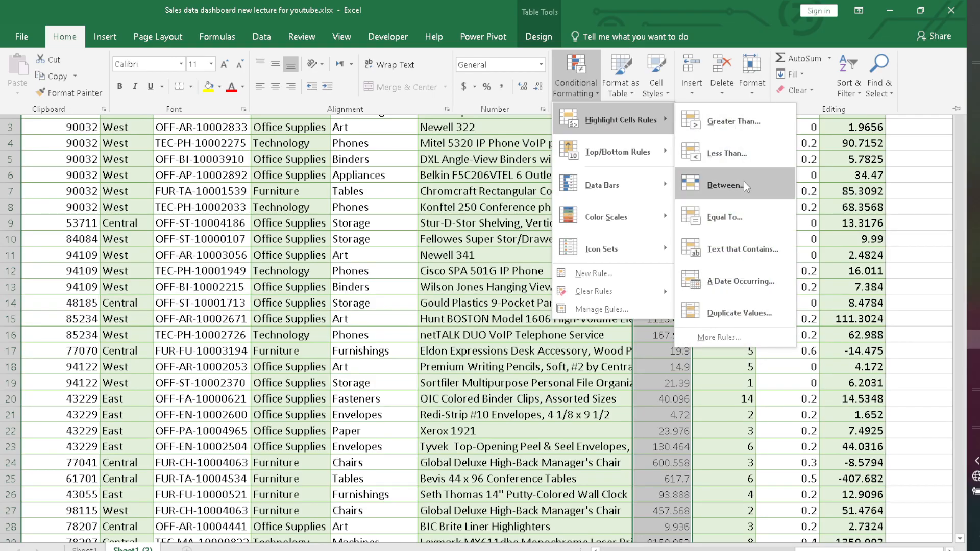
pyautogui.click(725, 185)
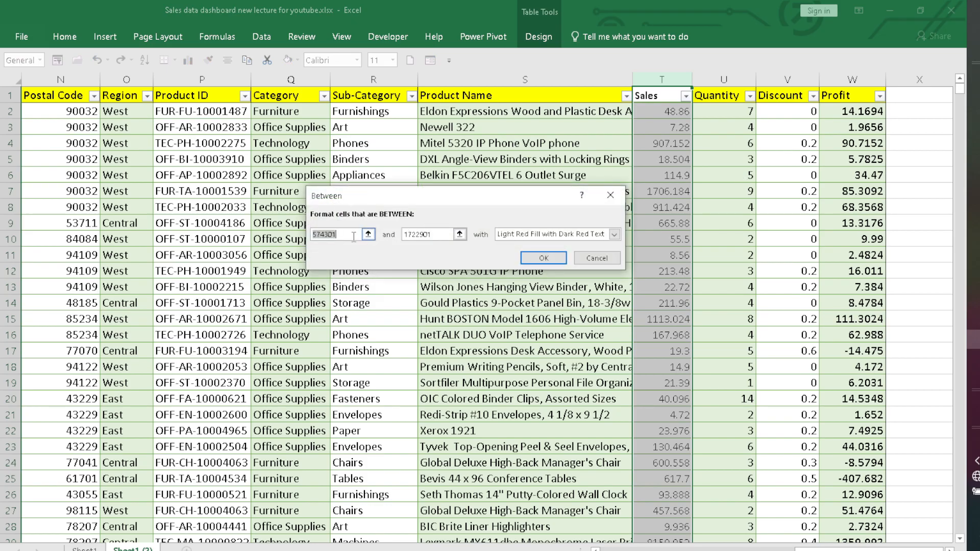
pyautogui.press('BackSpace')
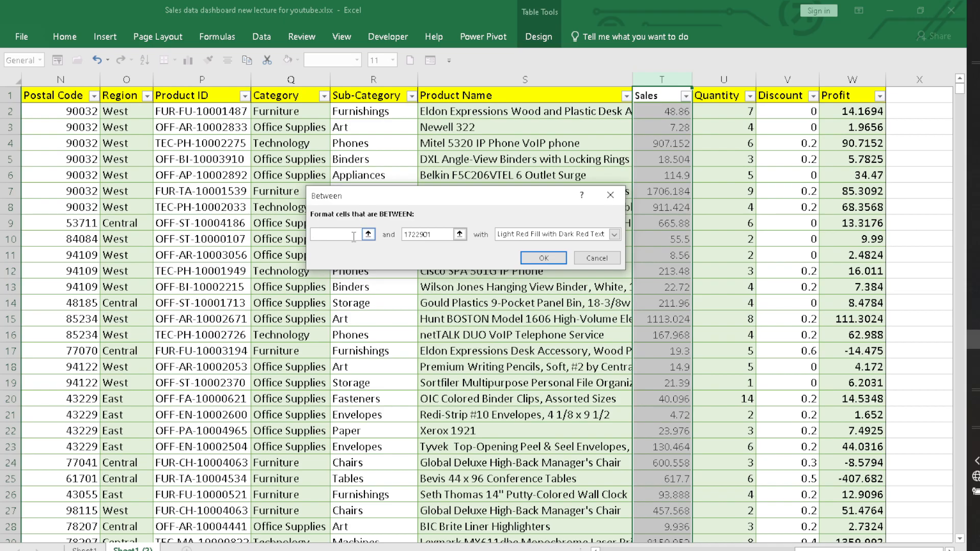
pyautogui.write('1')
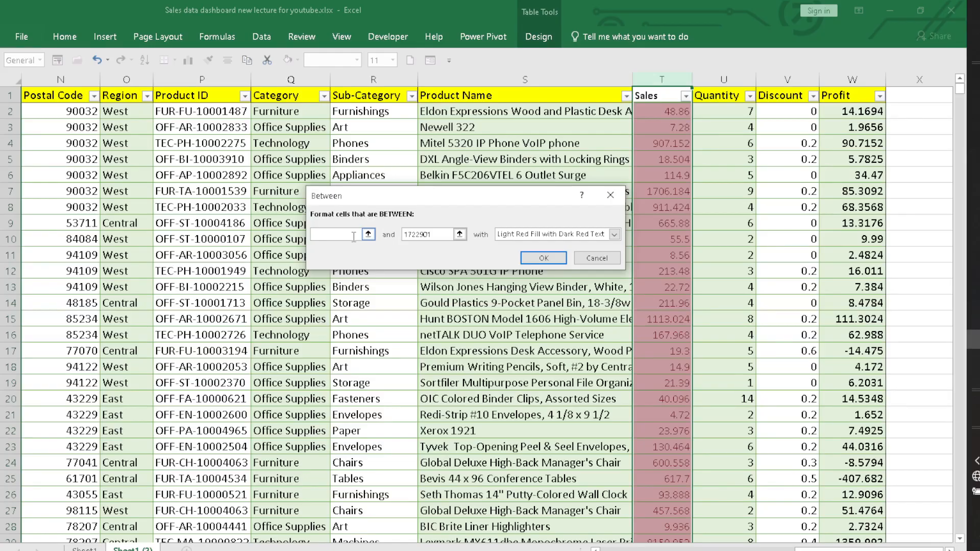
pyautogui.write('50')
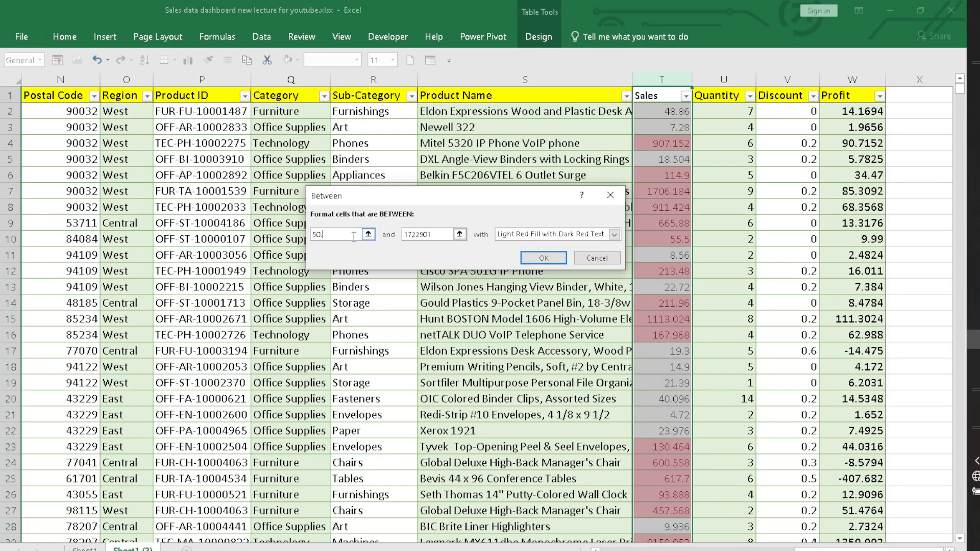
pyautogui.write('.59')
# - Set the upper limit of the Between rule to 78.99
pyautogui.click(433, 236)
pyautogui.press('BackSpace')
pyautogui.press('BackSpace')
pyautogui.press('BackSpace')
pyautogui.press('BackSpace')
pyautogui.press('BackSpace')
pyautogui.press('BackSpace')
pyautogui.press('BackSpace')
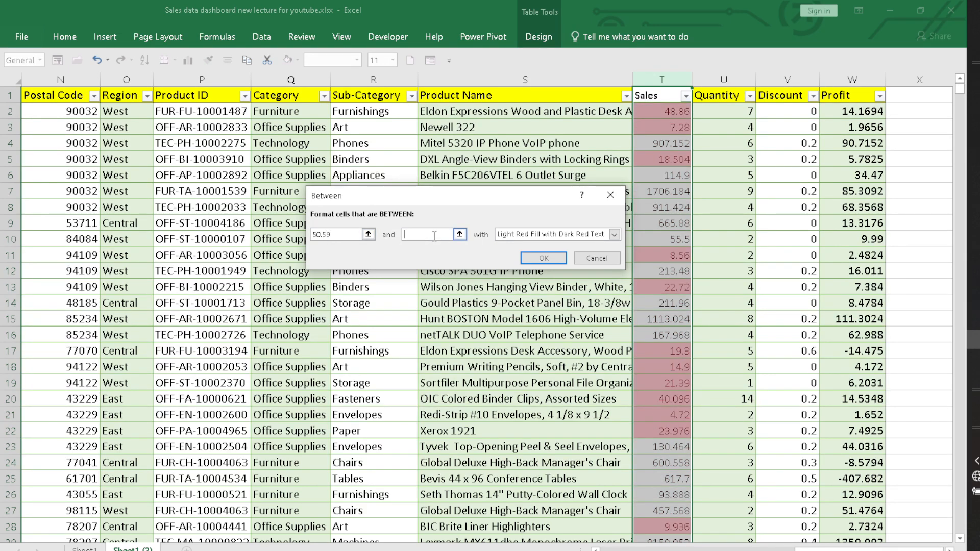
pyautogui.write('78')
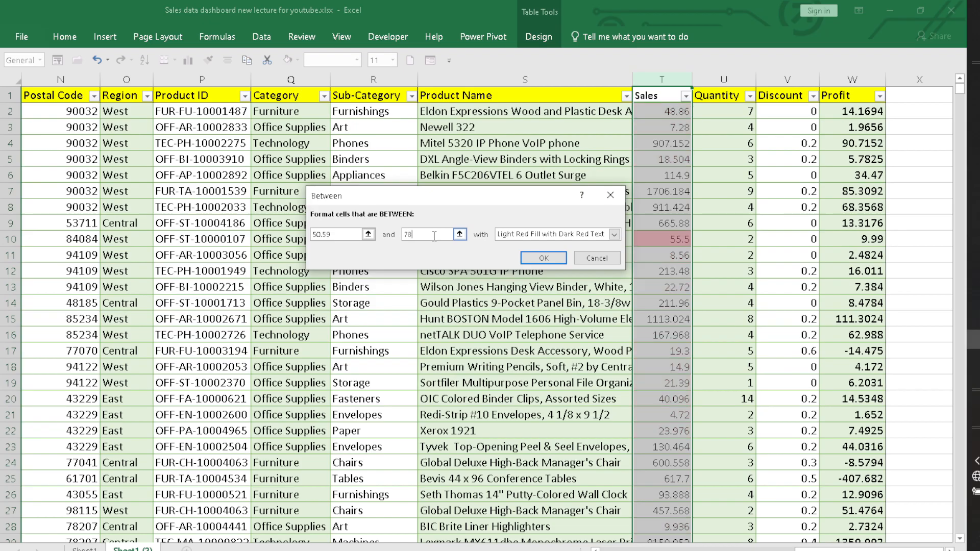
pyautogui.write('.99')
# - Set the Between rule's upper limit to 60.99 and apply it with Light Red Fill with Dark Red Text
pyautogui.press('BackSpace')
pyautogui.press('BackSpace')
pyautogui.press('BackSpace')
pyautogui.press('BackSpace')
pyautogui.press('BackSpace')
pyautogui.write('6')
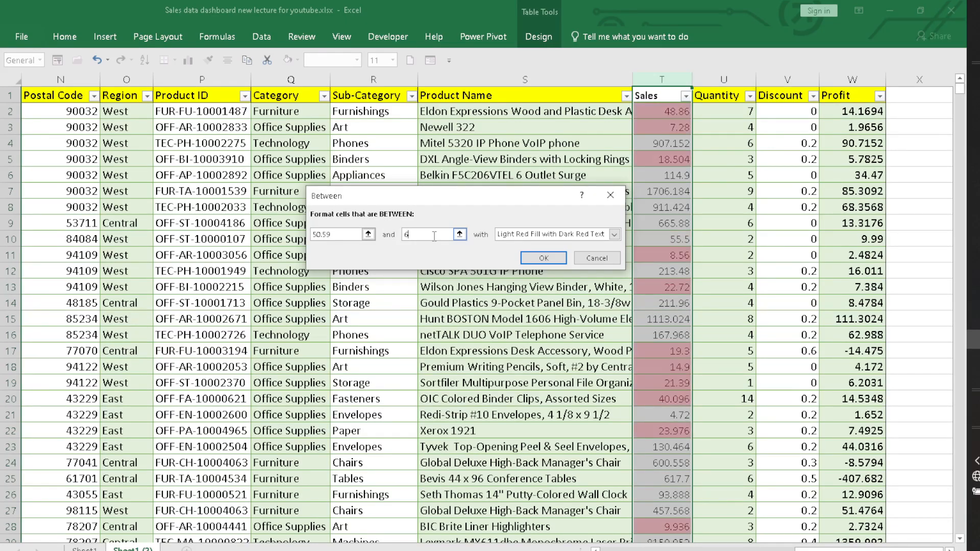
pyautogui.write('0.')
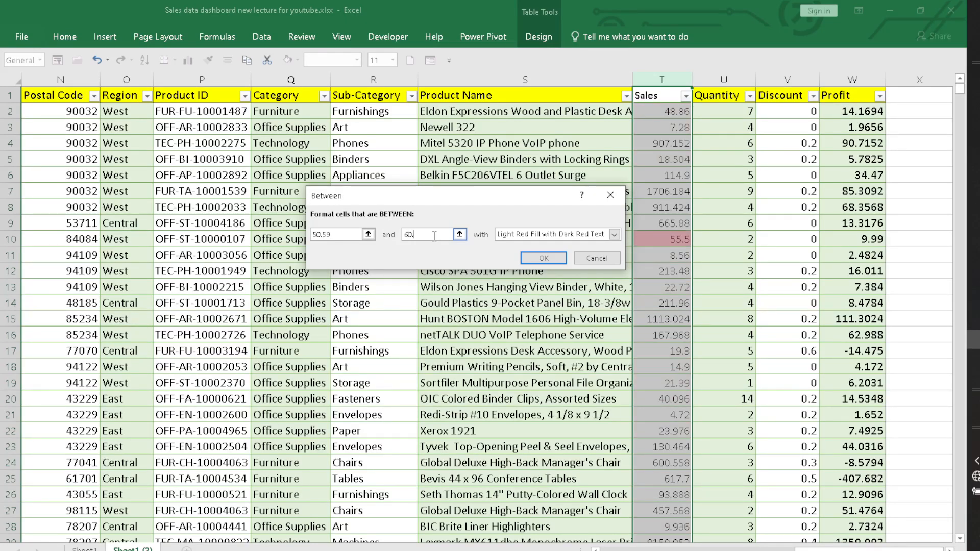
pyautogui.write('99')
pyautogui.click(554, 258)
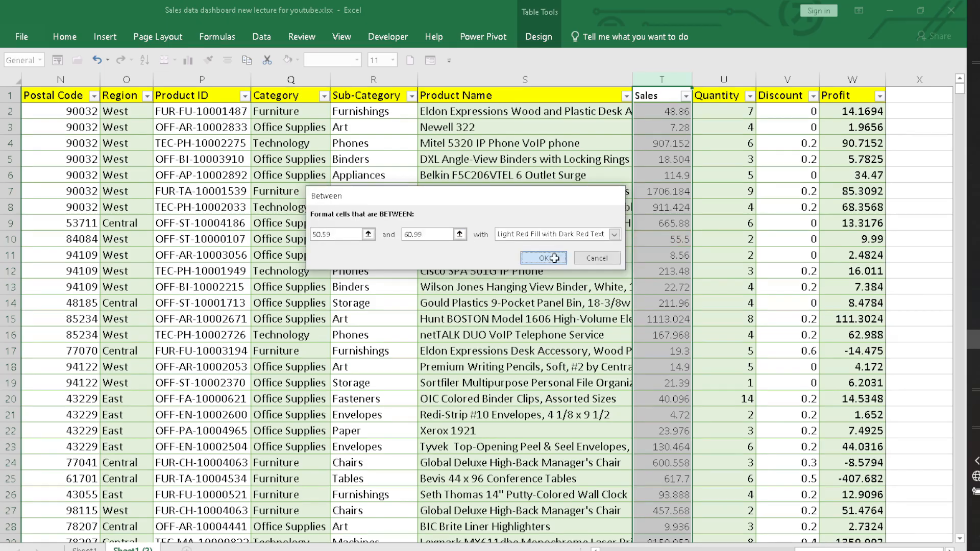
pyautogui.click(770, 243)
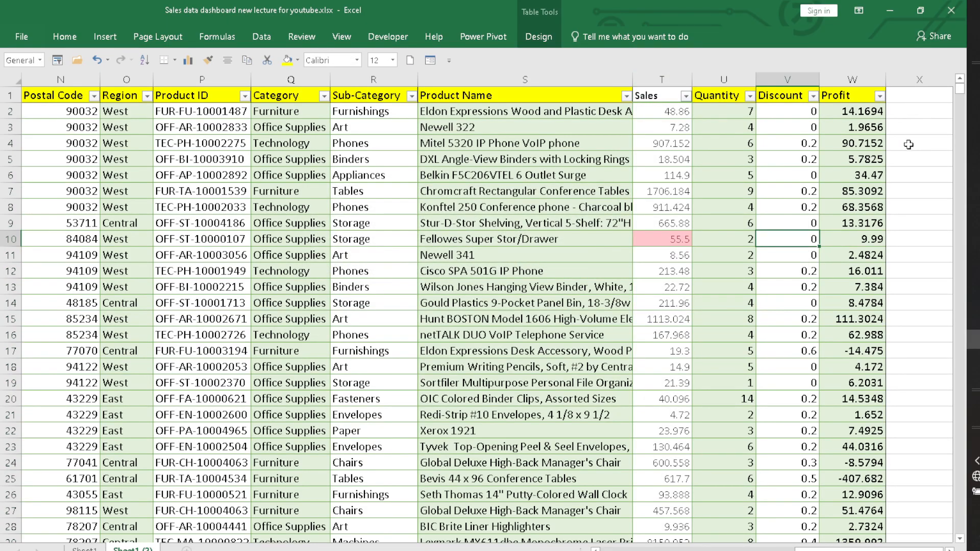
# - Filter the table with a number filter to rows whose Sales value is greater than 1000.00
pyautogui.moveTo(959, 89); pyautogui.dragTo(960, 260)
pyautogui.moveTo(959, 259); pyautogui.dragTo(961, 352)
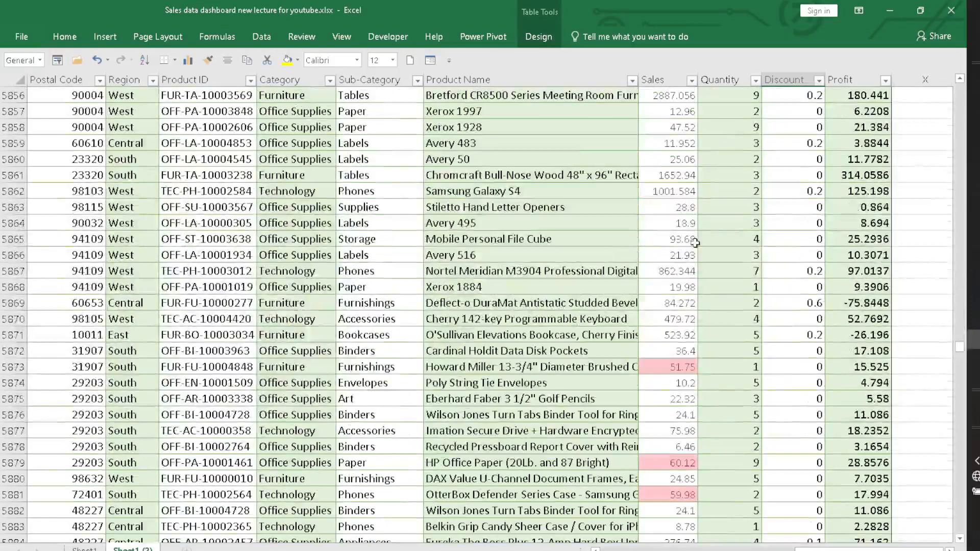
pyautogui.click(671, 80)
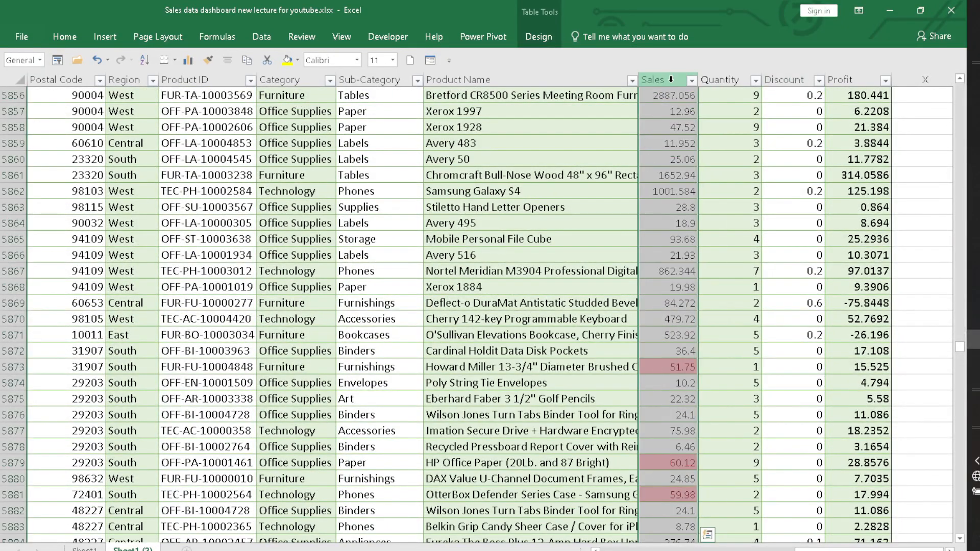
pyautogui.rightClick(670, 81)
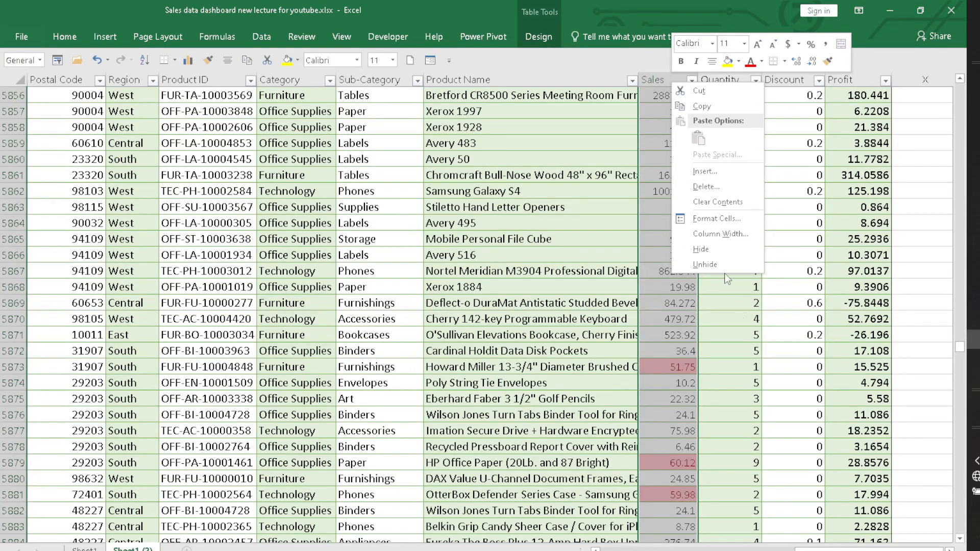
pyautogui.click(663, 74)
pyautogui.click(690, 81)
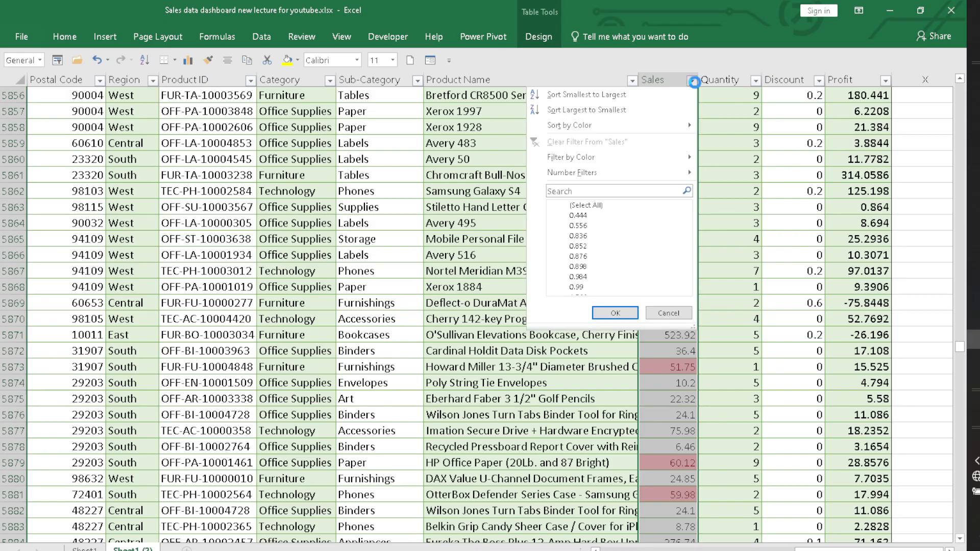
pyautogui.moveTo(609, 165)
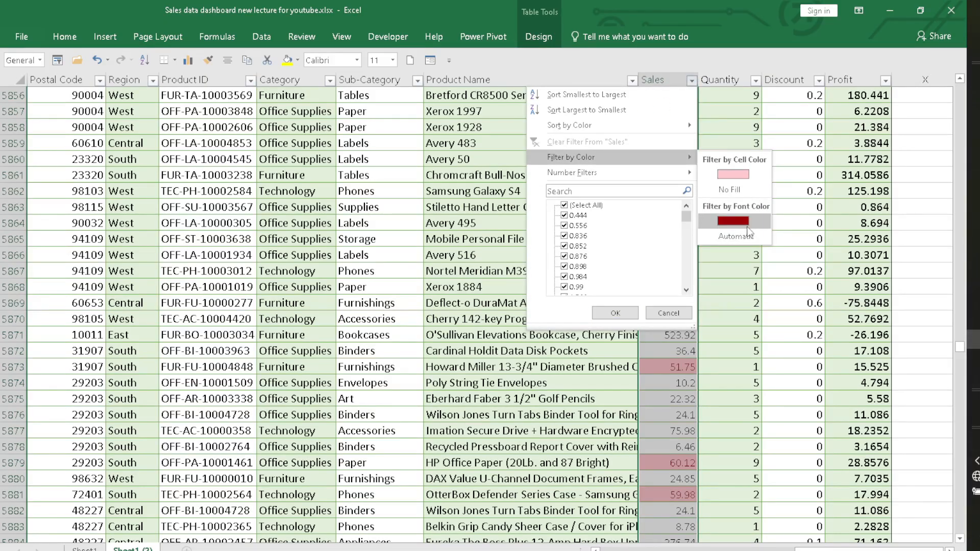
pyautogui.moveTo(641, 176)
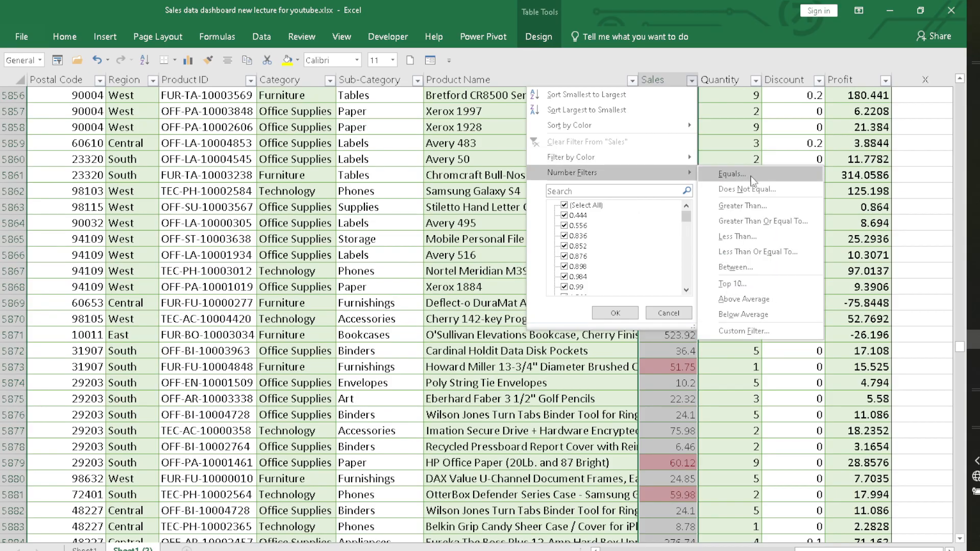
pyautogui.click(765, 208)
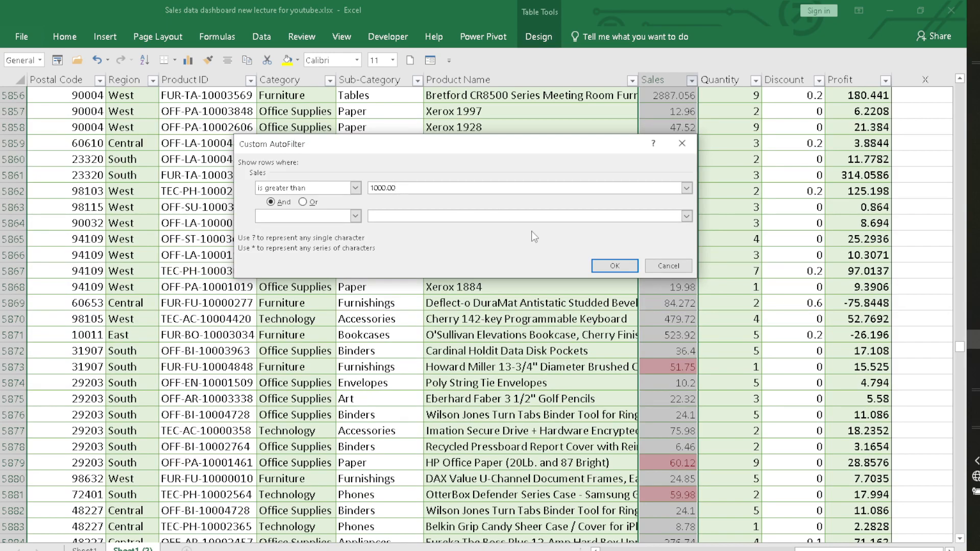
pyautogui.click(607, 262)
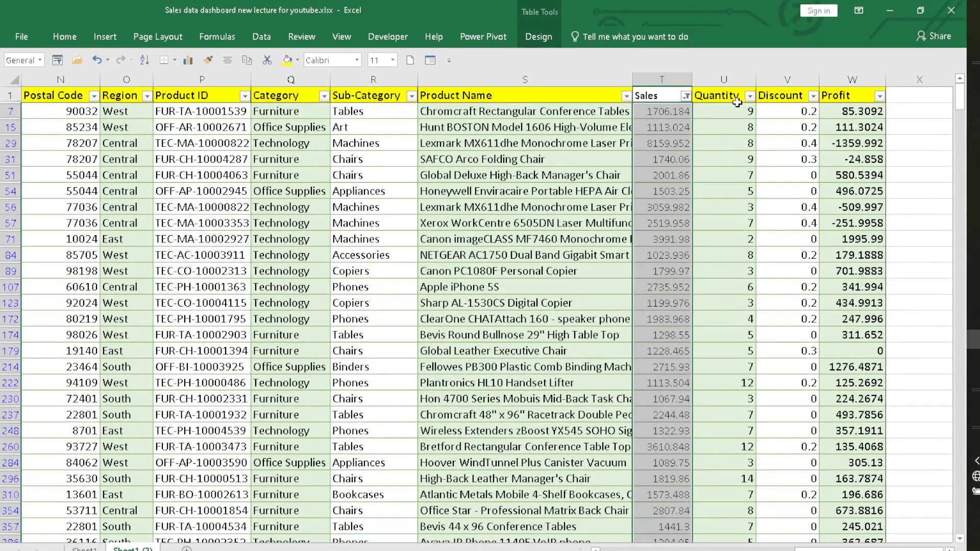
# - Review the Sales column's current criteria in the custom number filter, closing it without changes
pyautogui.moveTo(961, 102)
pyautogui.mouseDown()
pyautogui.moveTo(969, 549)
pyautogui.moveTo(964, 93)
pyautogui.mouseUp()
pyautogui.click(352, 256)
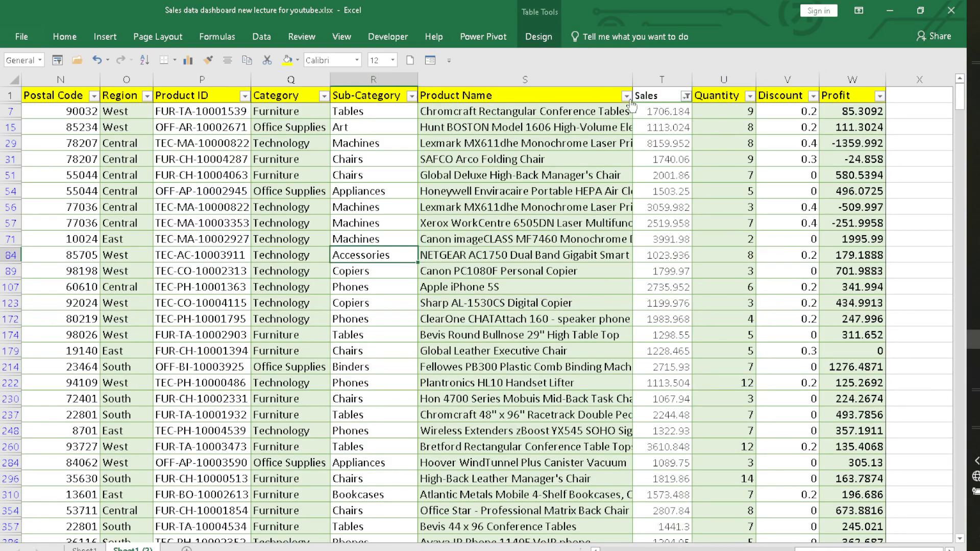
pyautogui.click(658, 96)
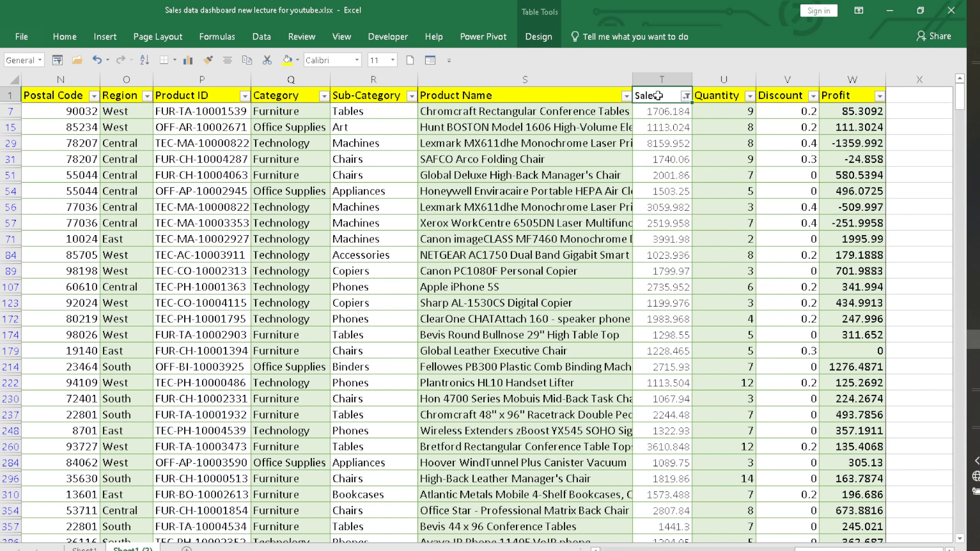
pyautogui.click(684, 95)
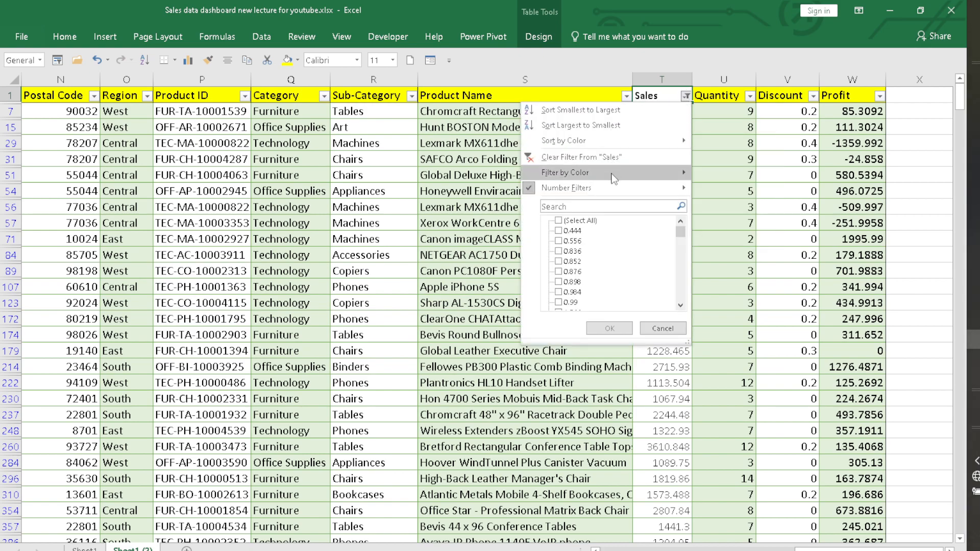
pyautogui.moveTo(611, 181)
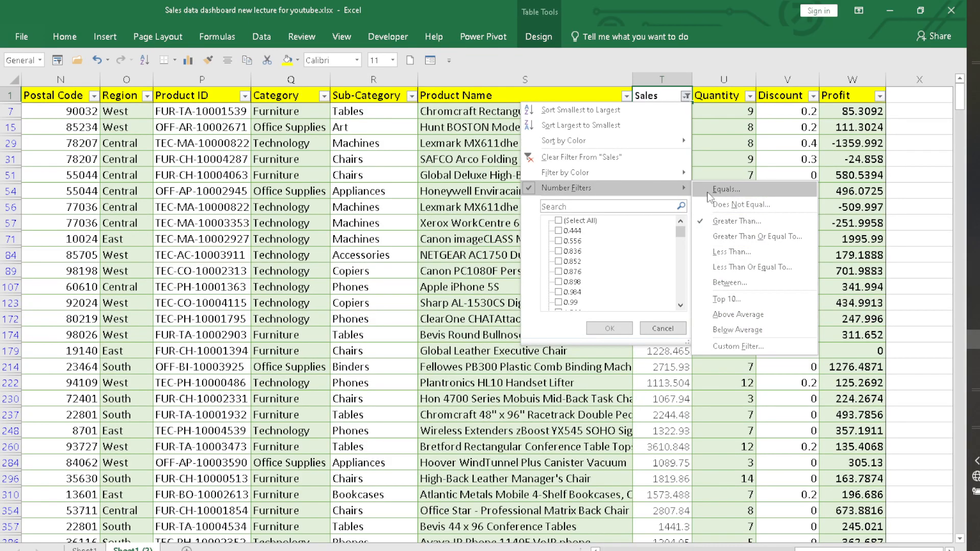
pyautogui.click(757, 347)
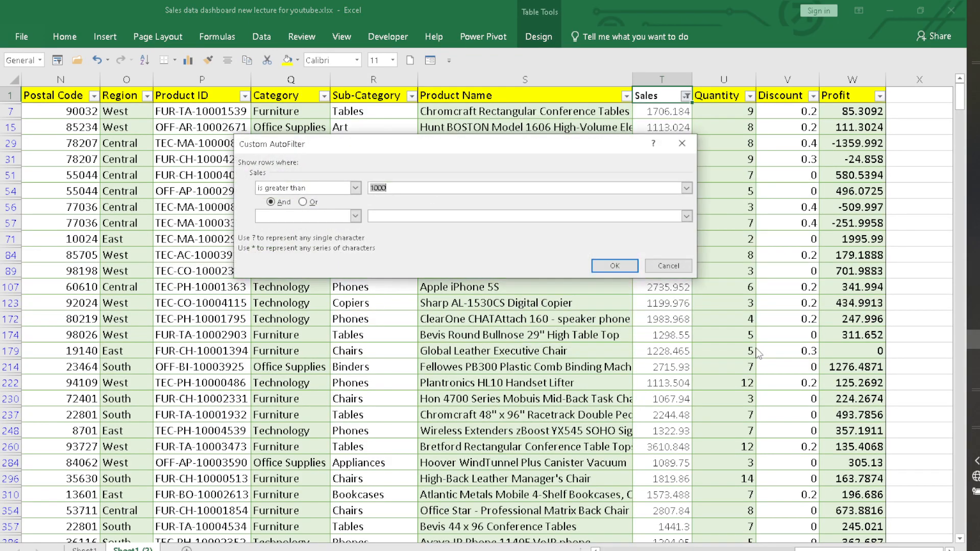
pyautogui.click(681, 147)
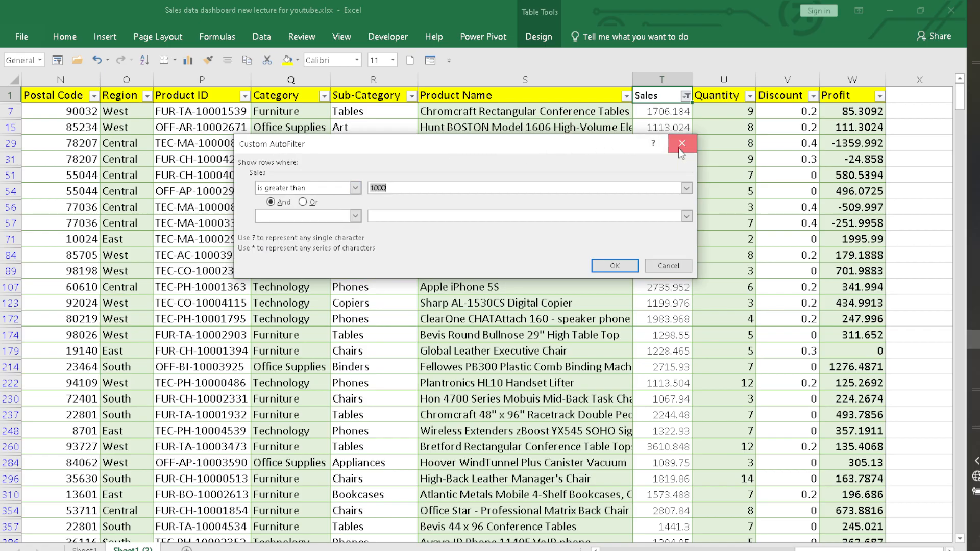
# - Check the total row at the end of the filtered table and return to the first rows
pyautogui.click(529, 34)
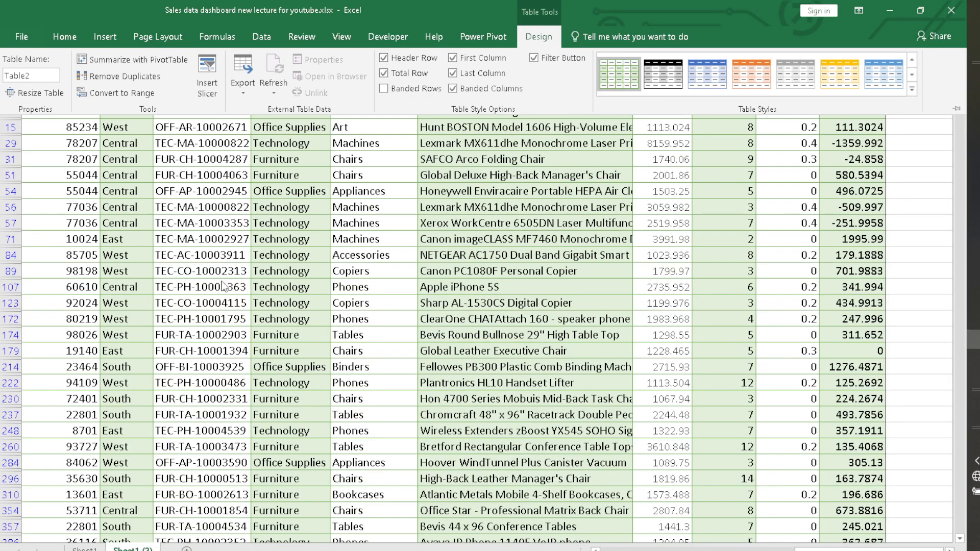
pyautogui.hotkey('ctrl', 'F1')
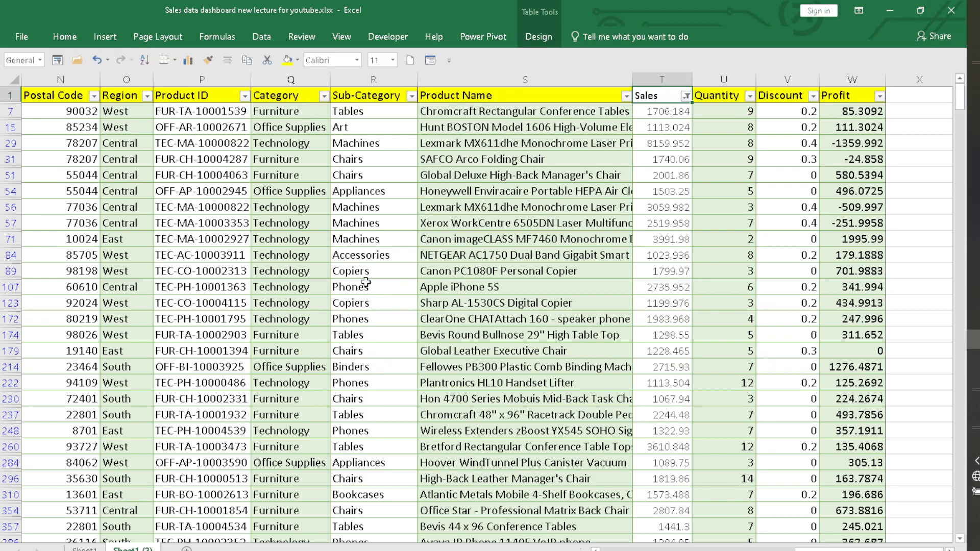
pyautogui.click(545, 242)
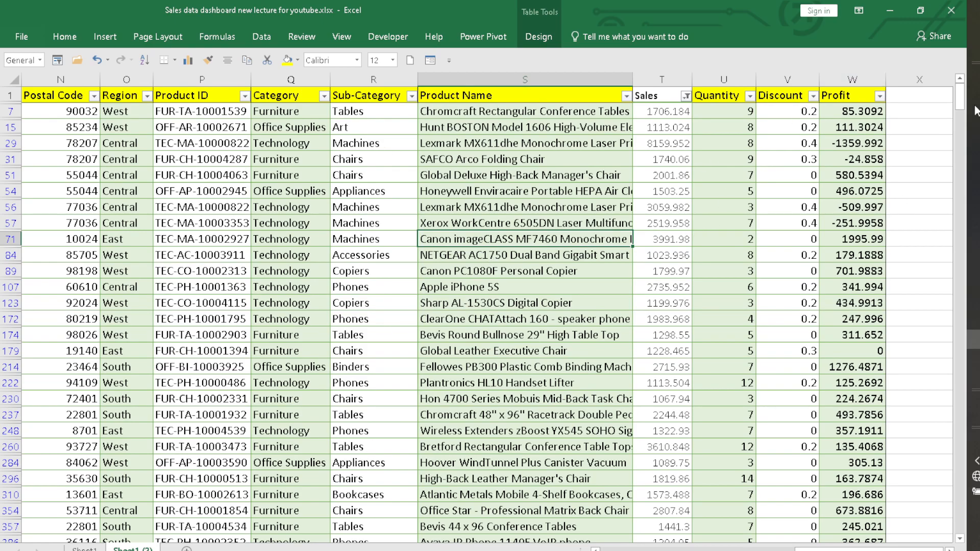
pyautogui.moveTo(960, 97); pyautogui.dragTo(959, 519)
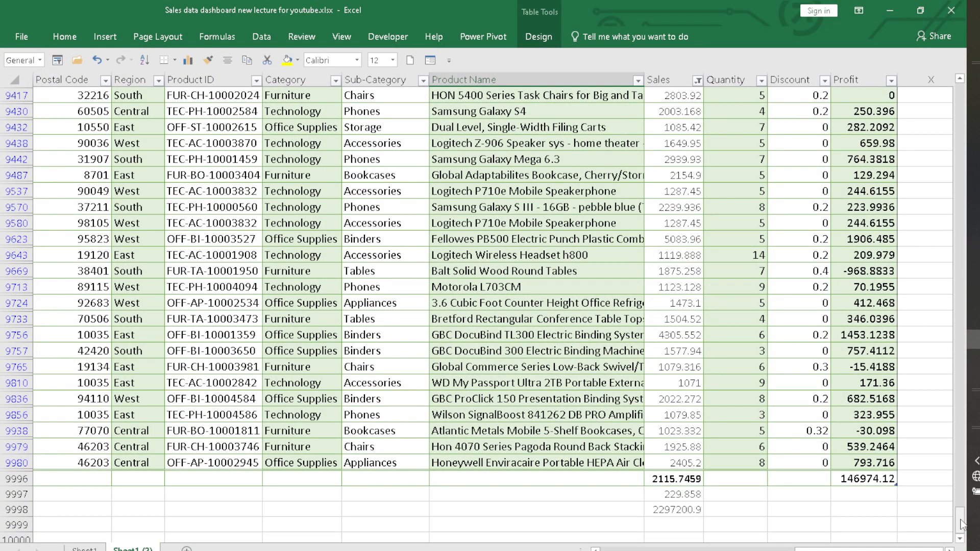
pyautogui.moveTo(960, 523); pyautogui.dragTo(946, 89)
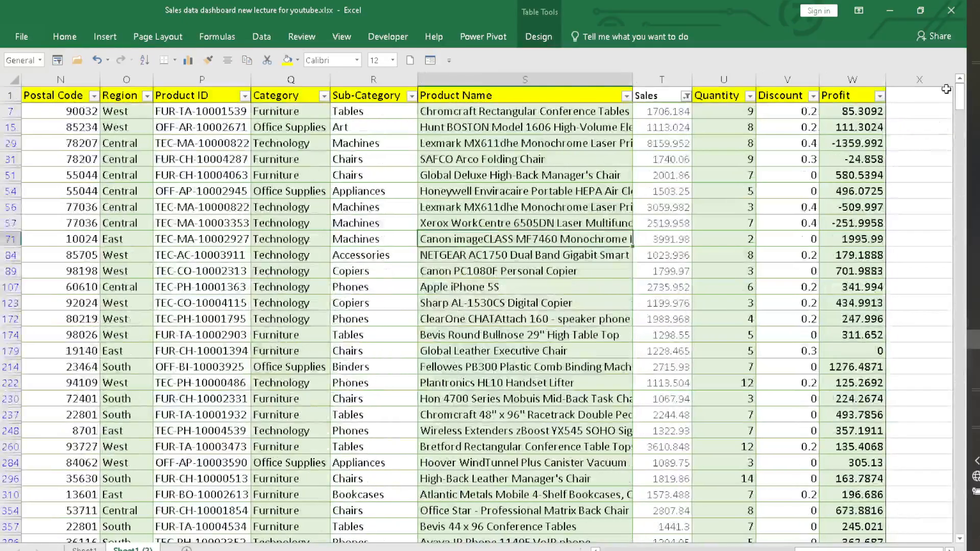
# - Apply a conditional formatting icon set of green, yellow and red circles to the Sales column
pyautogui.click(661, 79)
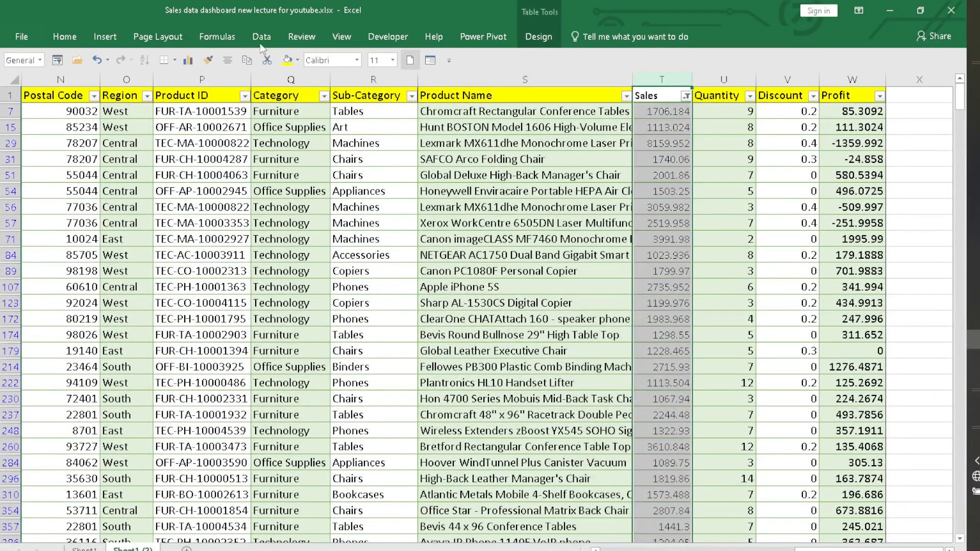
pyautogui.click(65, 37)
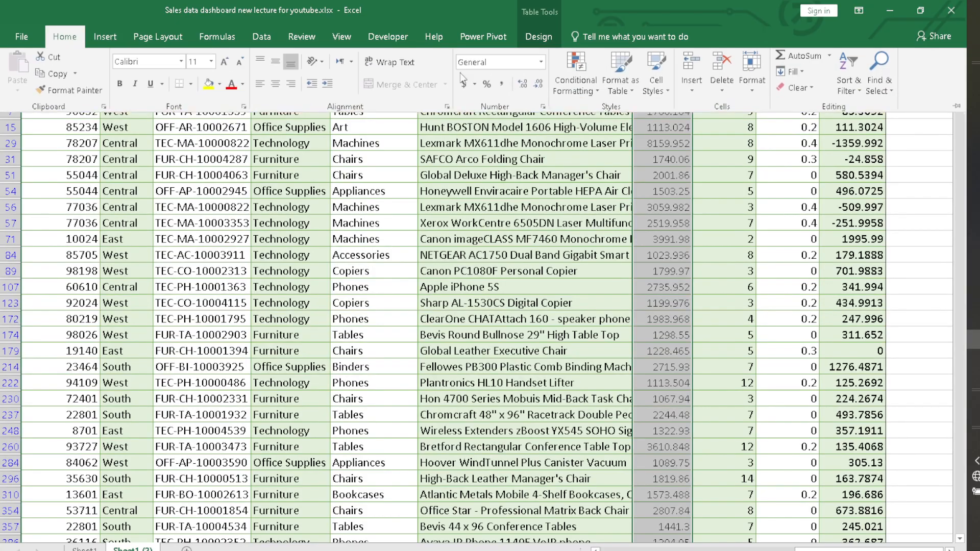
pyautogui.click(579, 106)
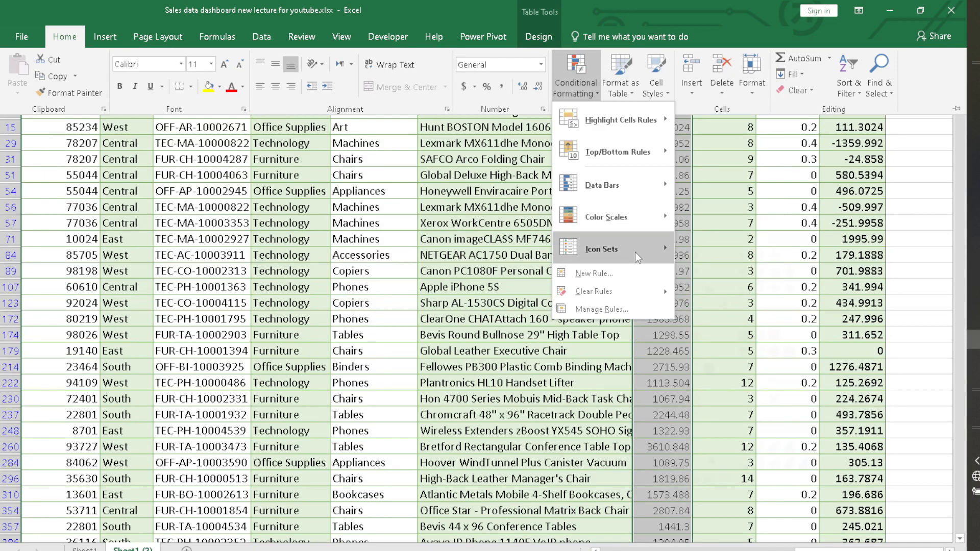
pyautogui.moveTo(635, 252)
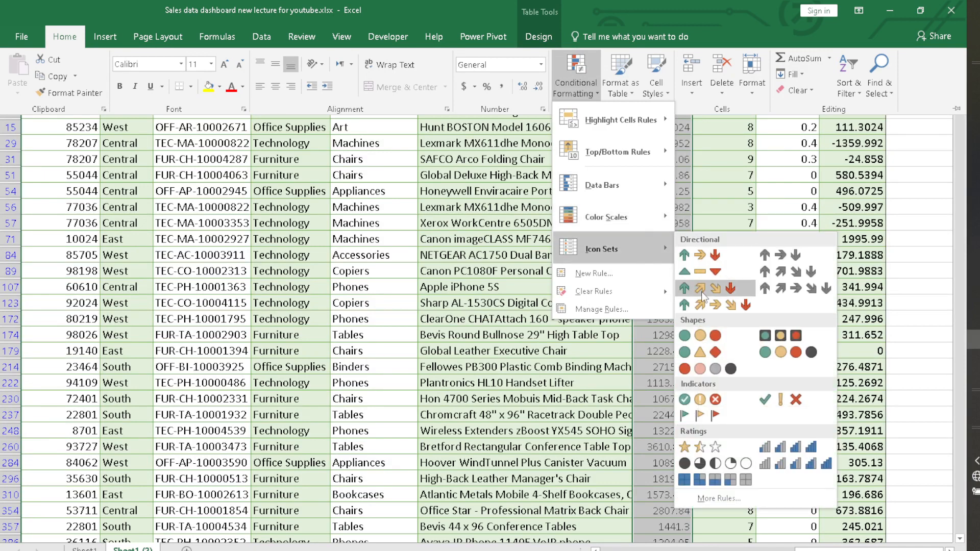
pyautogui.click(709, 335)
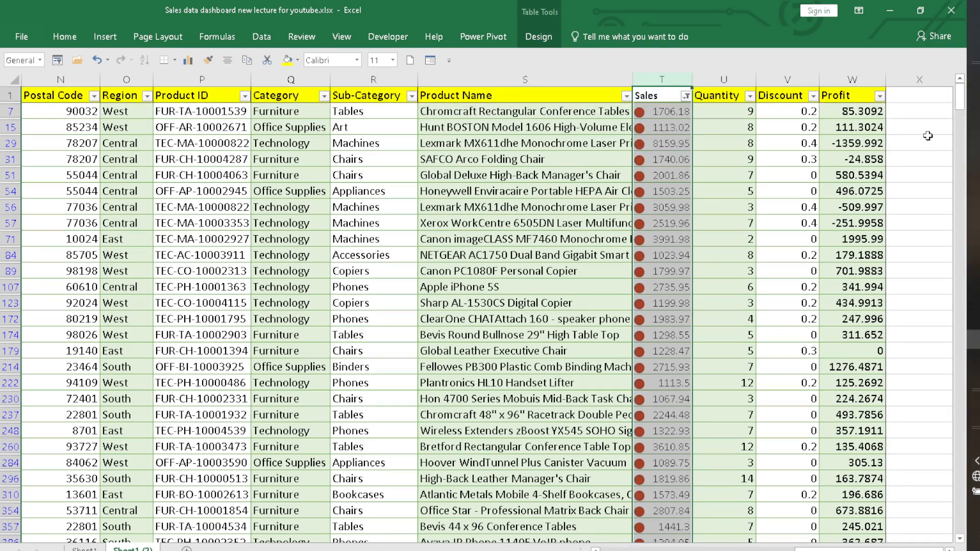
# - Clear the formatting from the Sales column to remove the circle icons
pyautogui.moveTo(959, 106); pyautogui.dragTo(935, 86)
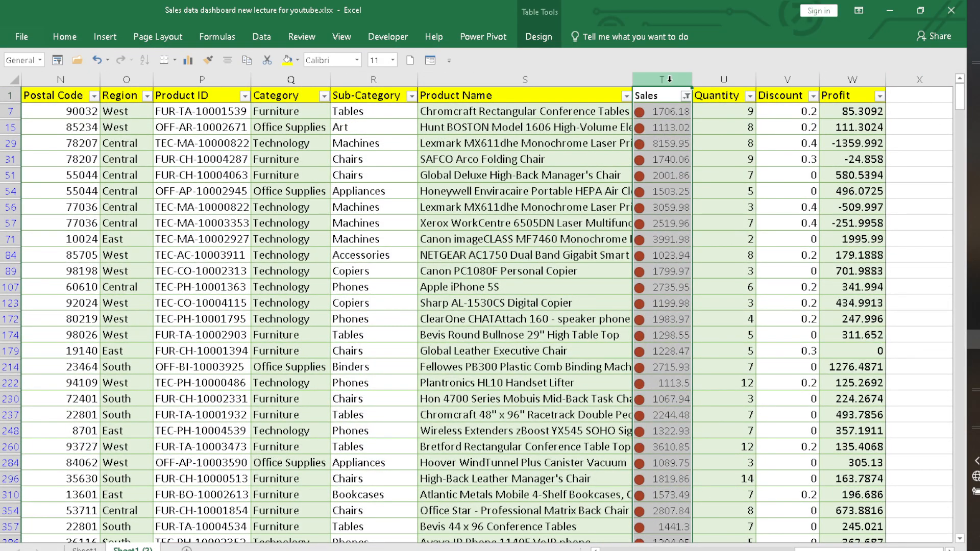
pyautogui.click(65, 37)
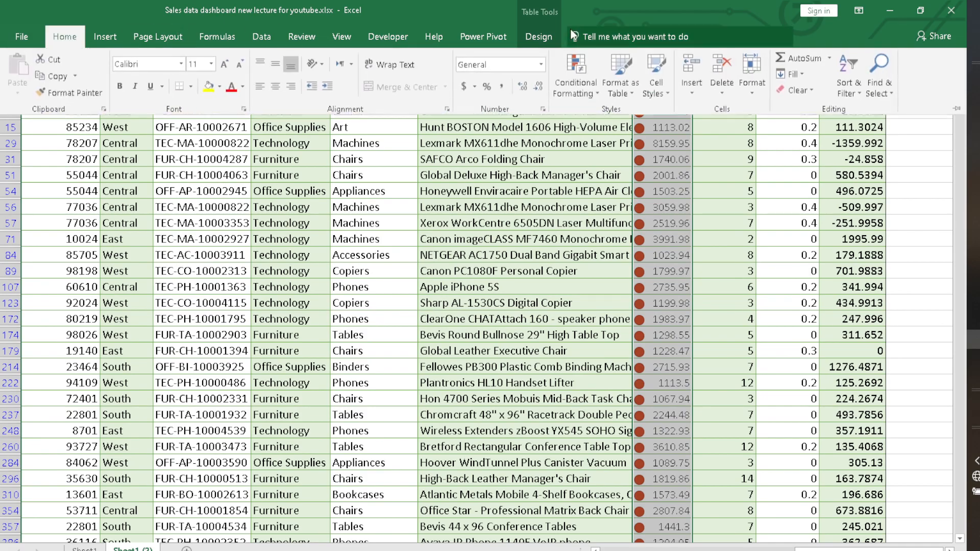
pyautogui.click(795, 90)
pyautogui.click(806, 124)
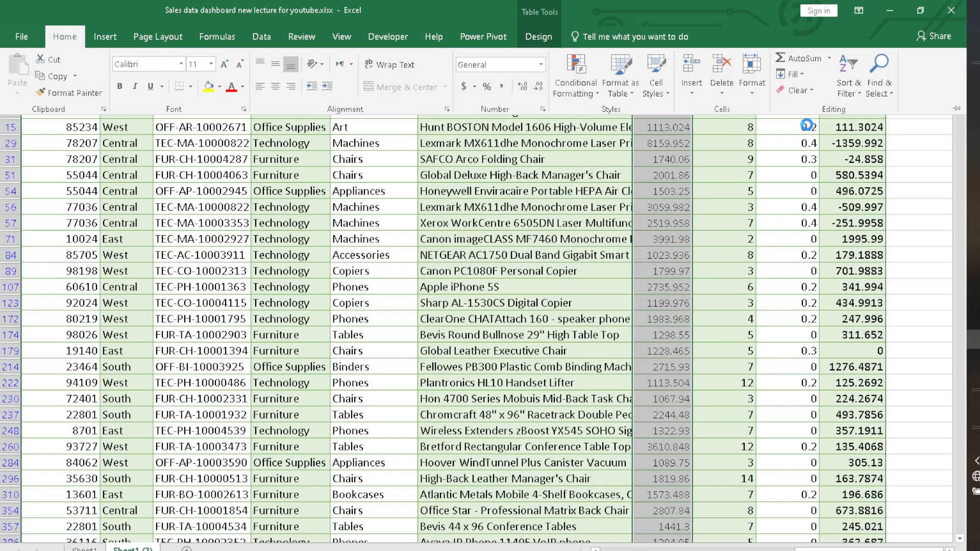
pyautogui.click(754, 223)
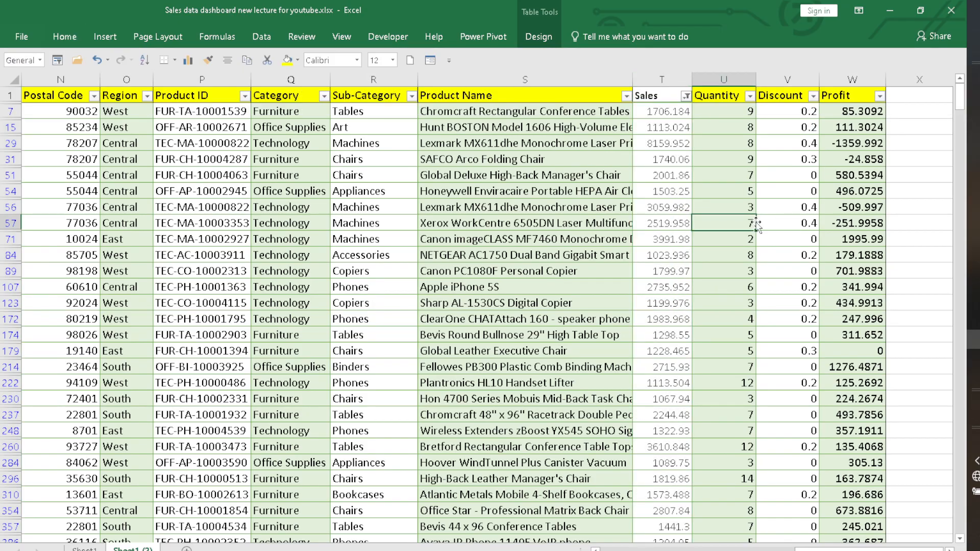